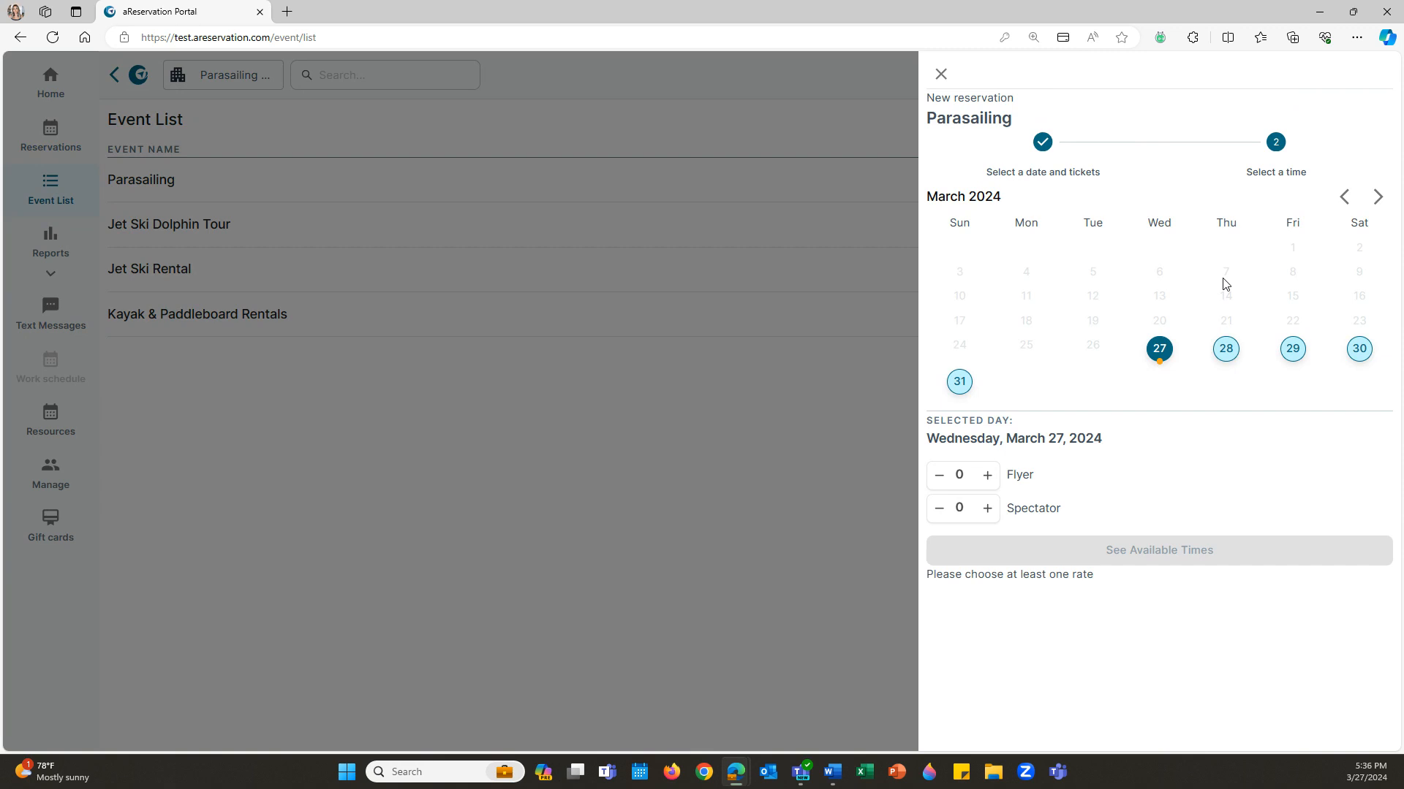
# - Pick March 28 with 2 Flyer and 1 Spectator tickets and show available times at $230.00
pyautogui.click(1229, 351)
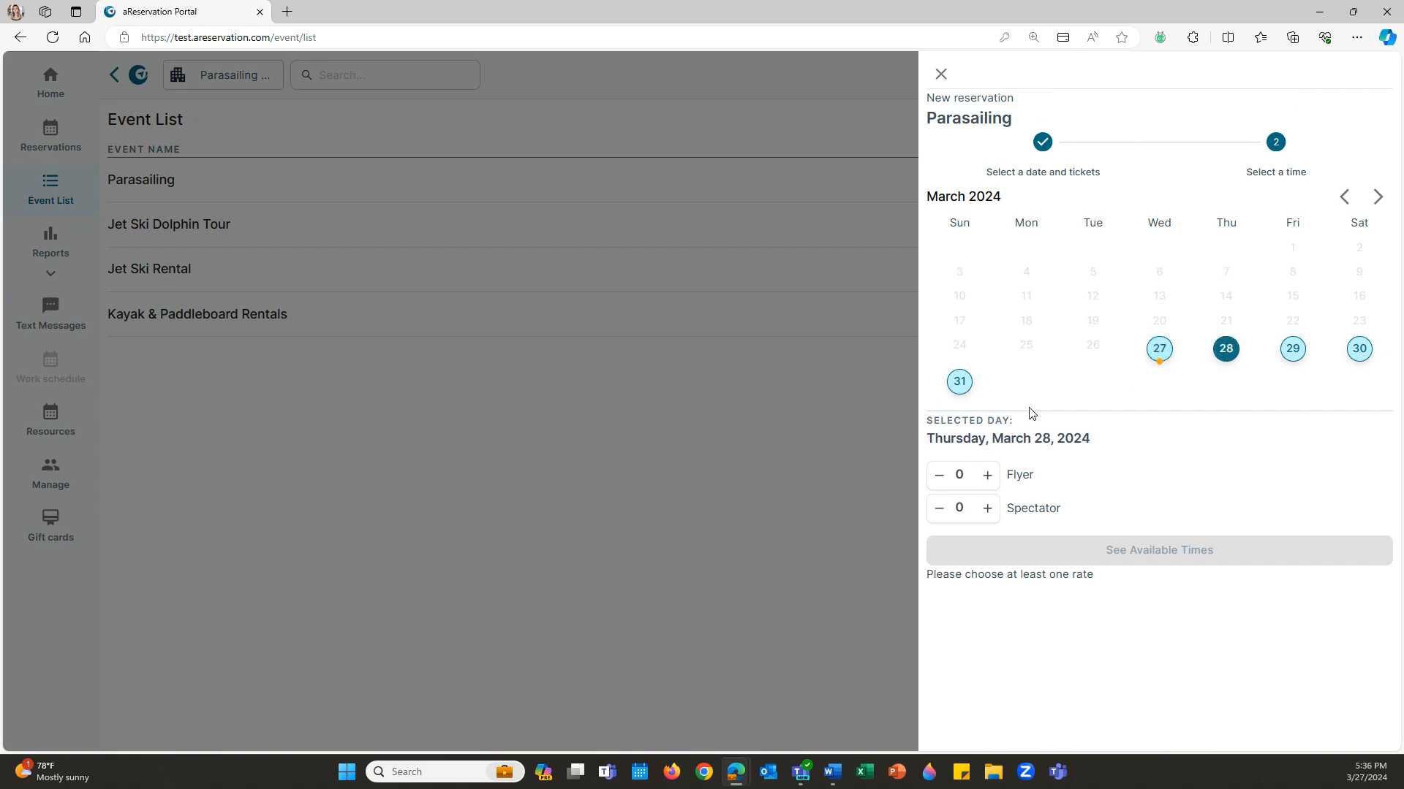
pyautogui.click(988, 476)
pyautogui.click(987, 476)
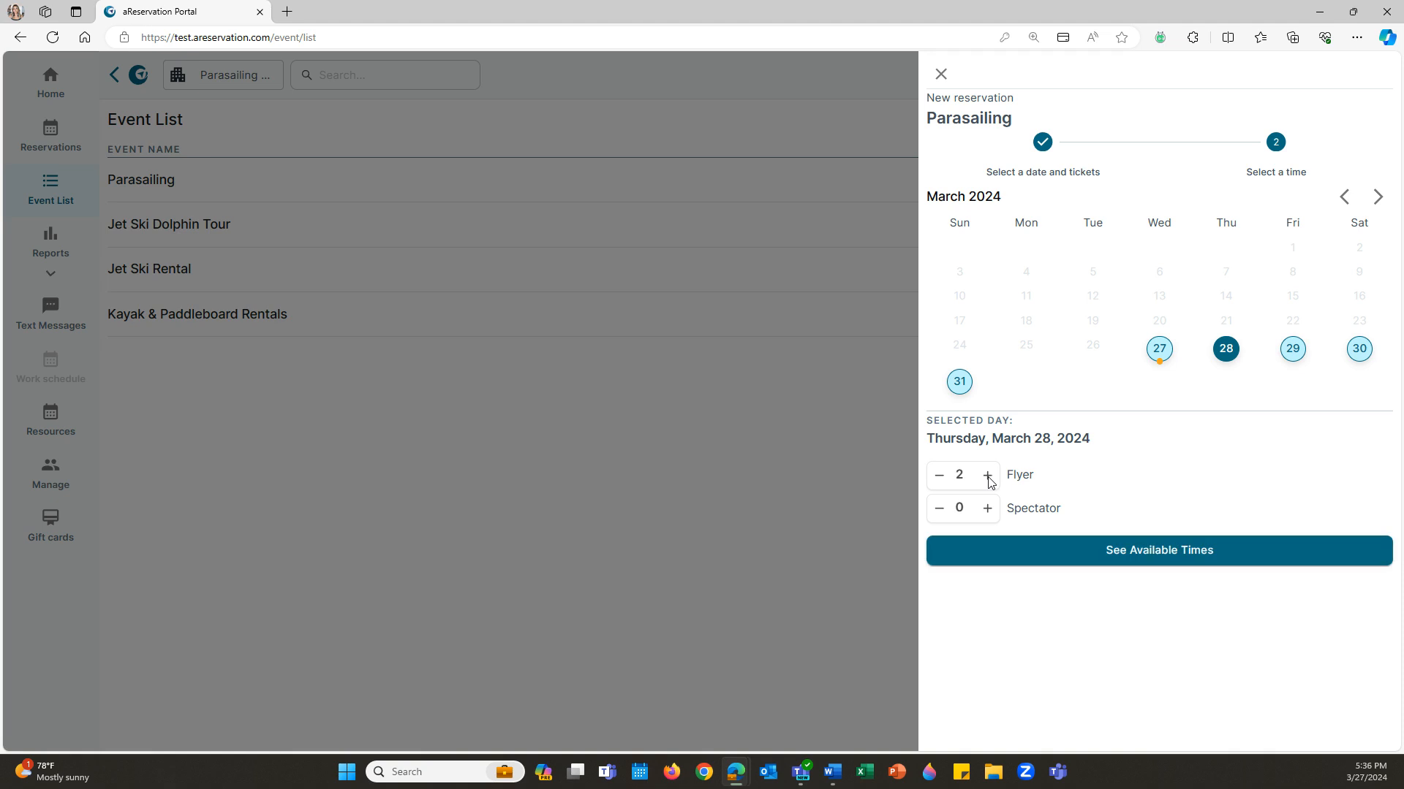
pyautogui.click(988, 508)
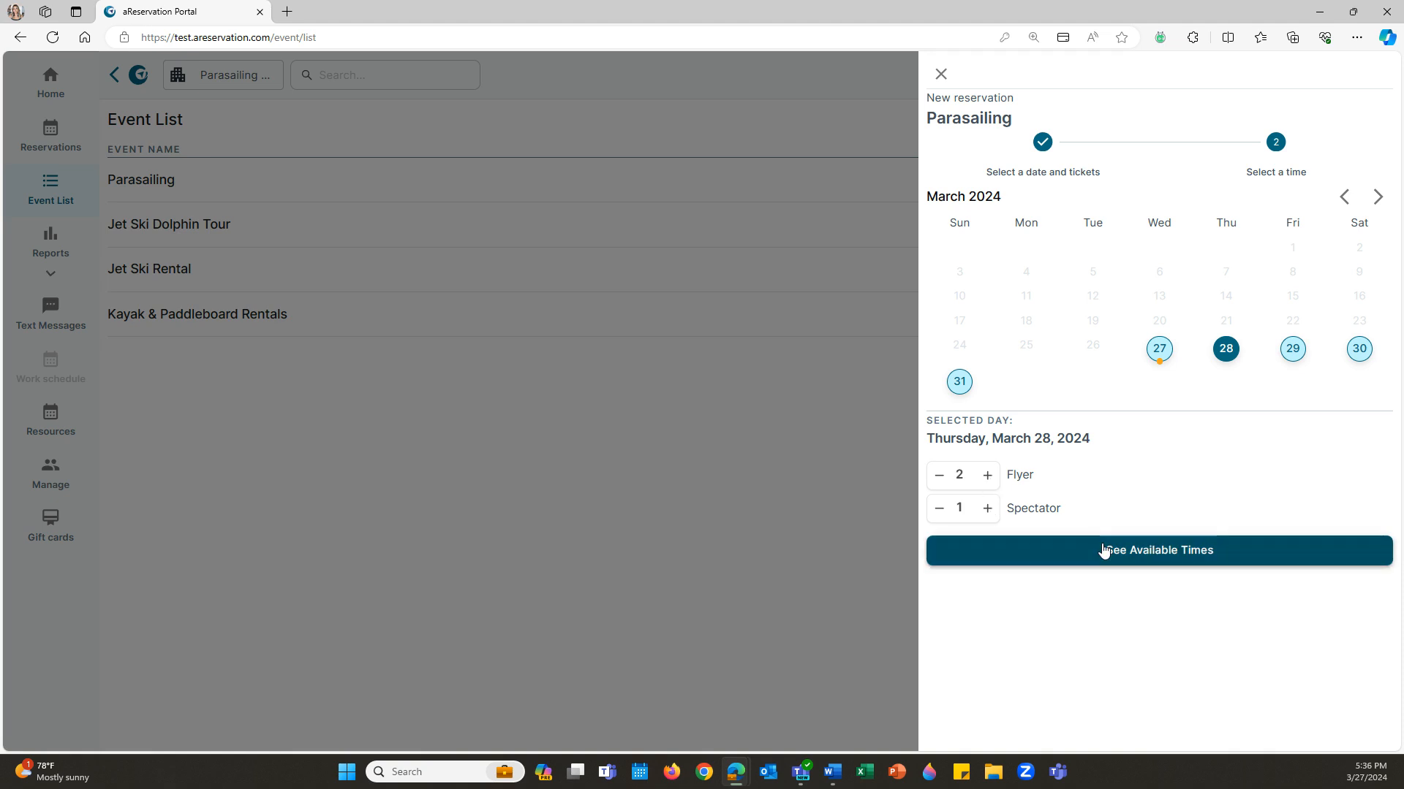
pyautogui.click(1104, 549)
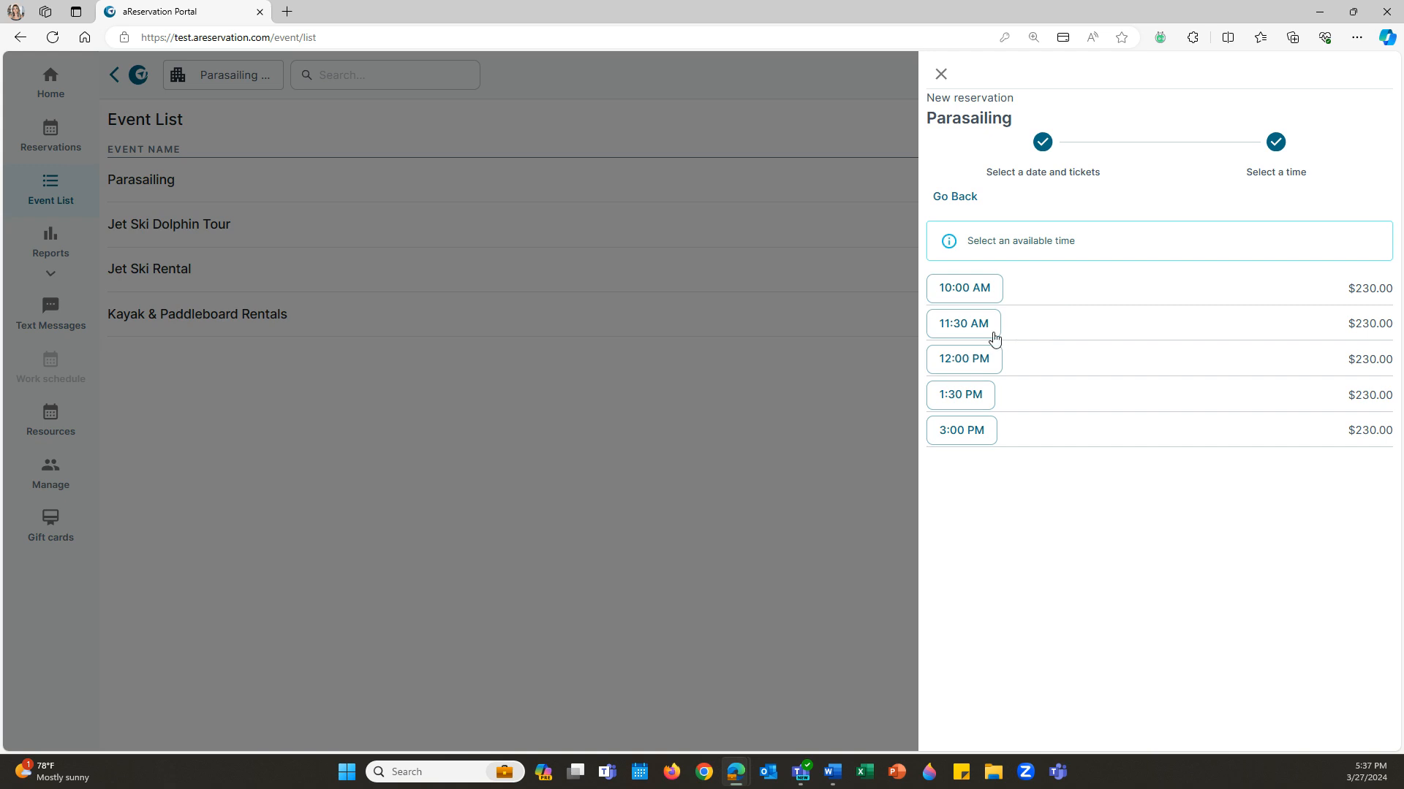
# - Reserve the 1:30 PM slot, autofill the saved customer details, and set Test CompanyAdmin as creator
pyautogui.click(963, 392)
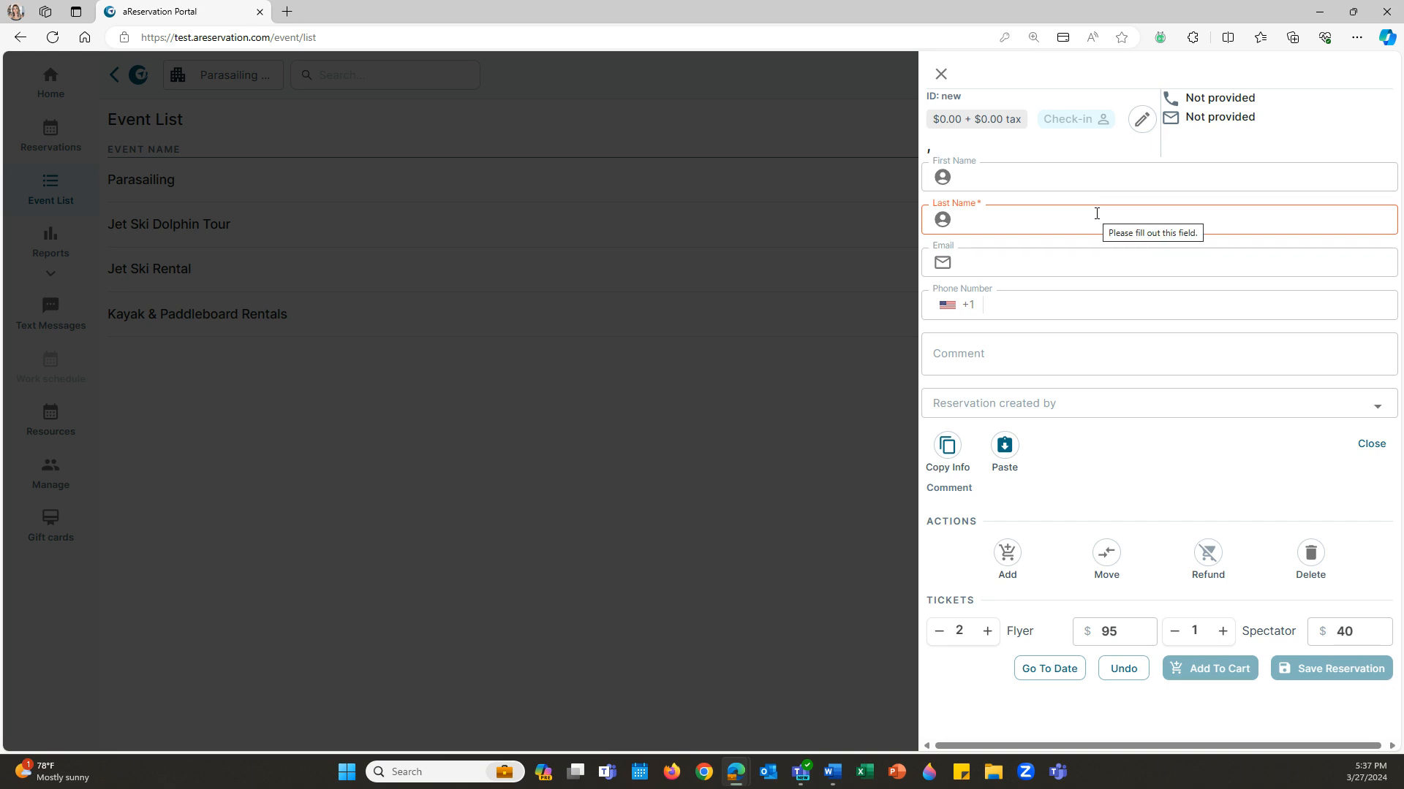
pyautogui.click(1058, 177)
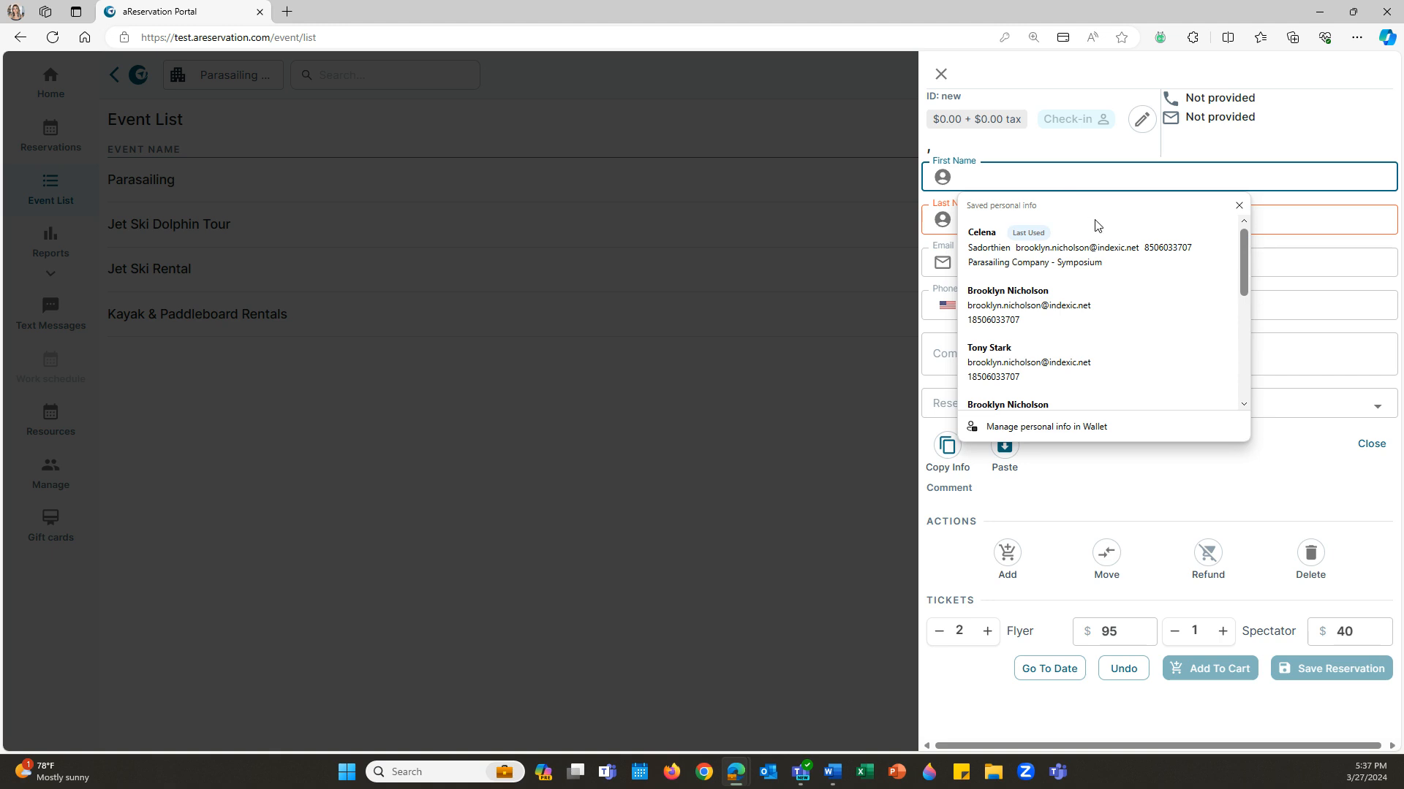
pyautogui.click(1133, 271)
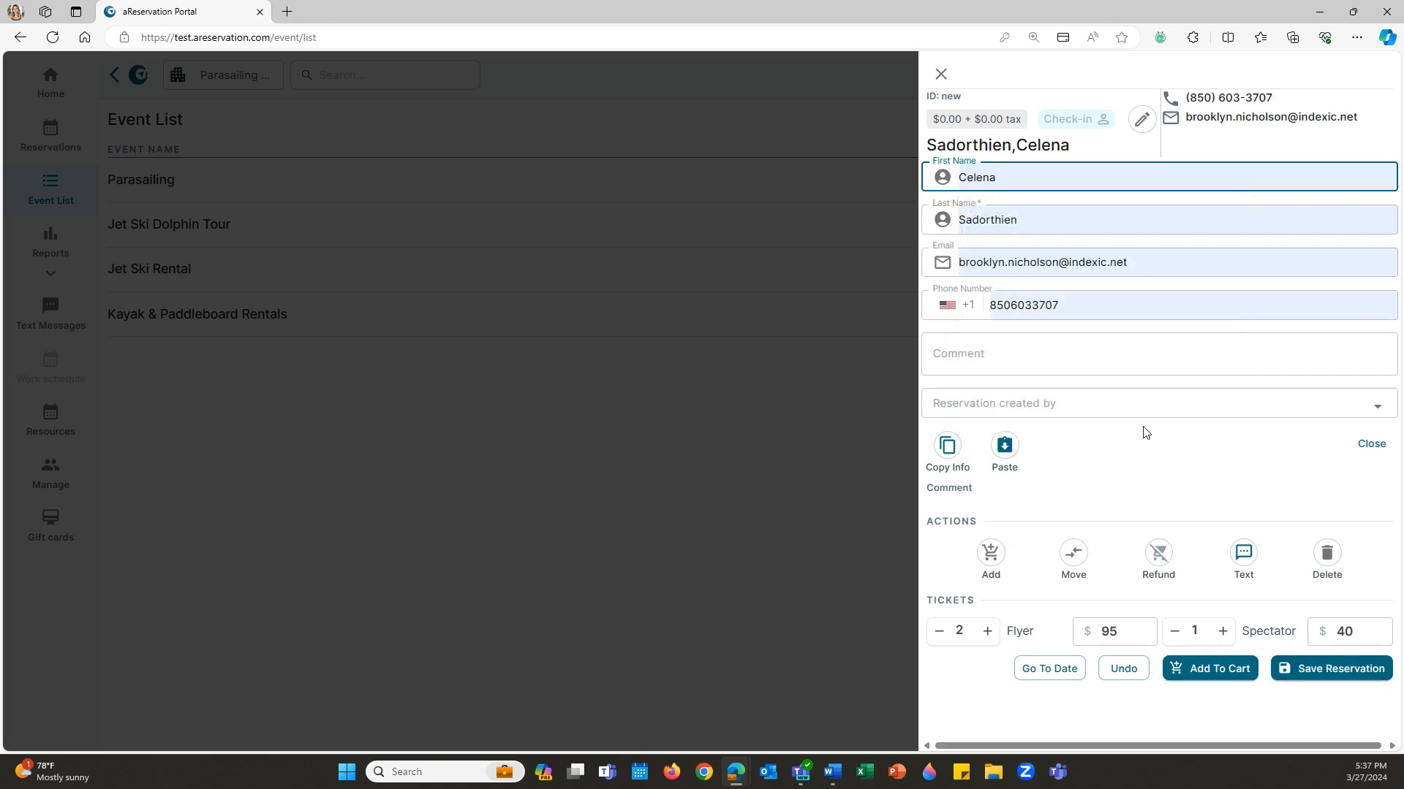
pyautogui.click(1378, 404)
pyautogui.click(1242, 447)
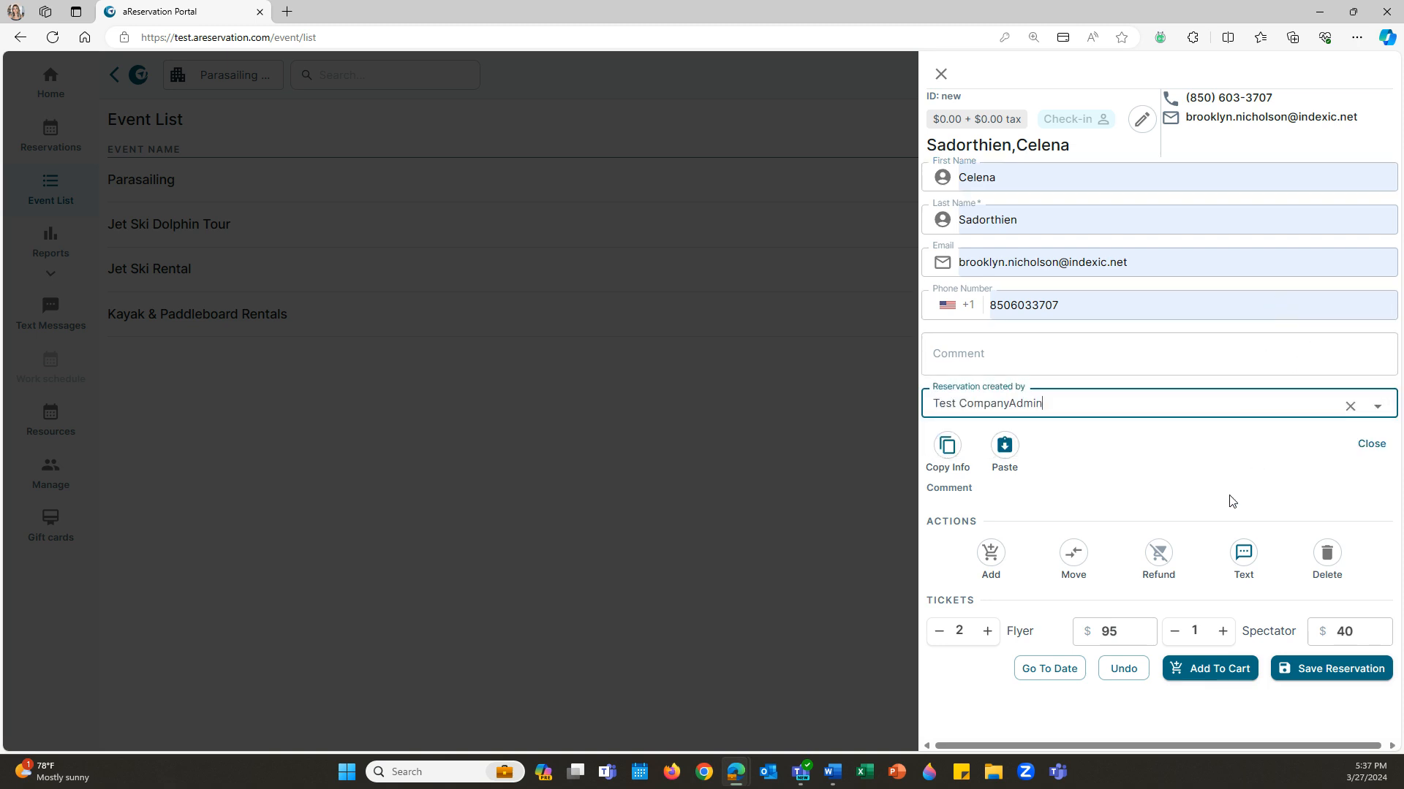
# - Save the reservation, add it to the cart, and go to checkout for $253.36
pyautogui.click(1323, 668)
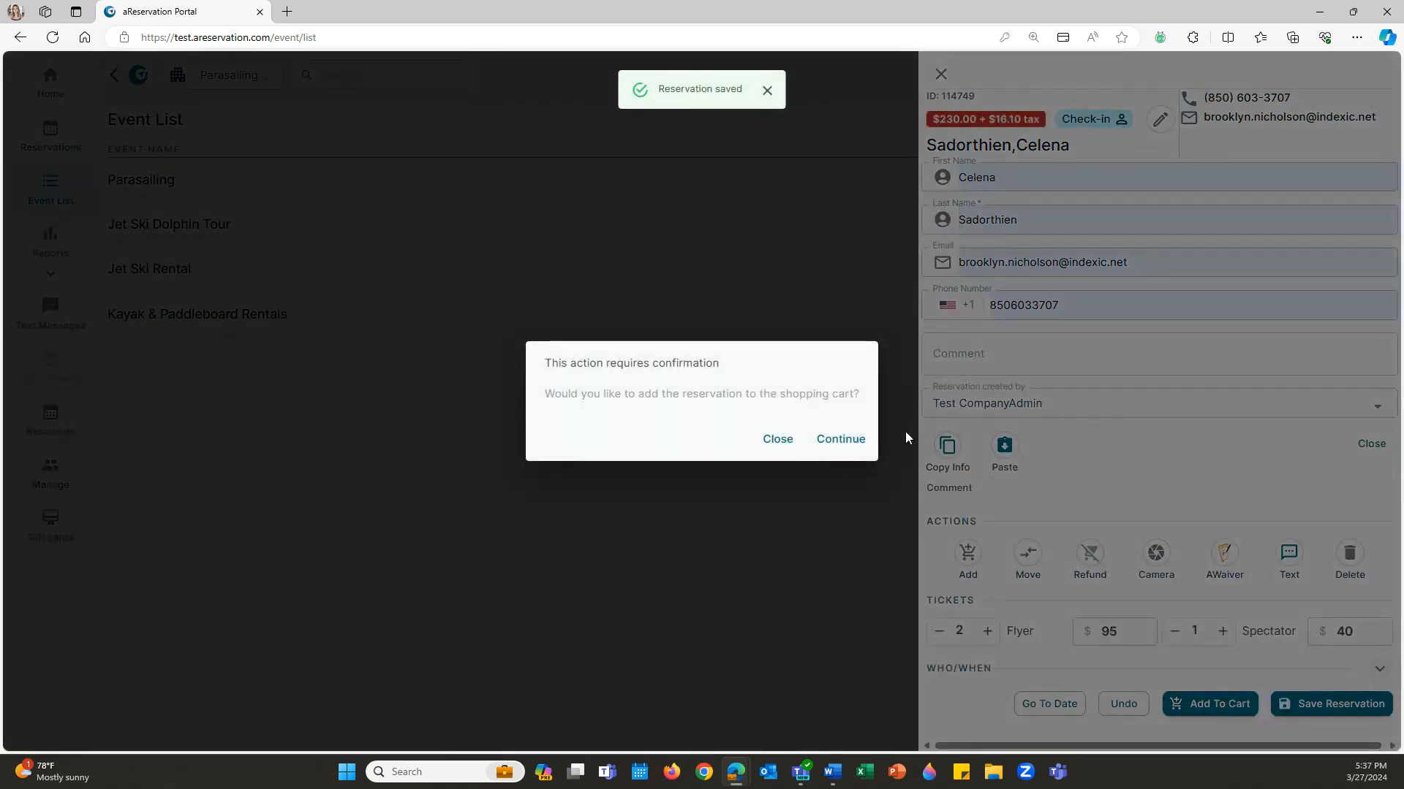
pyautogui.click(833, 448)
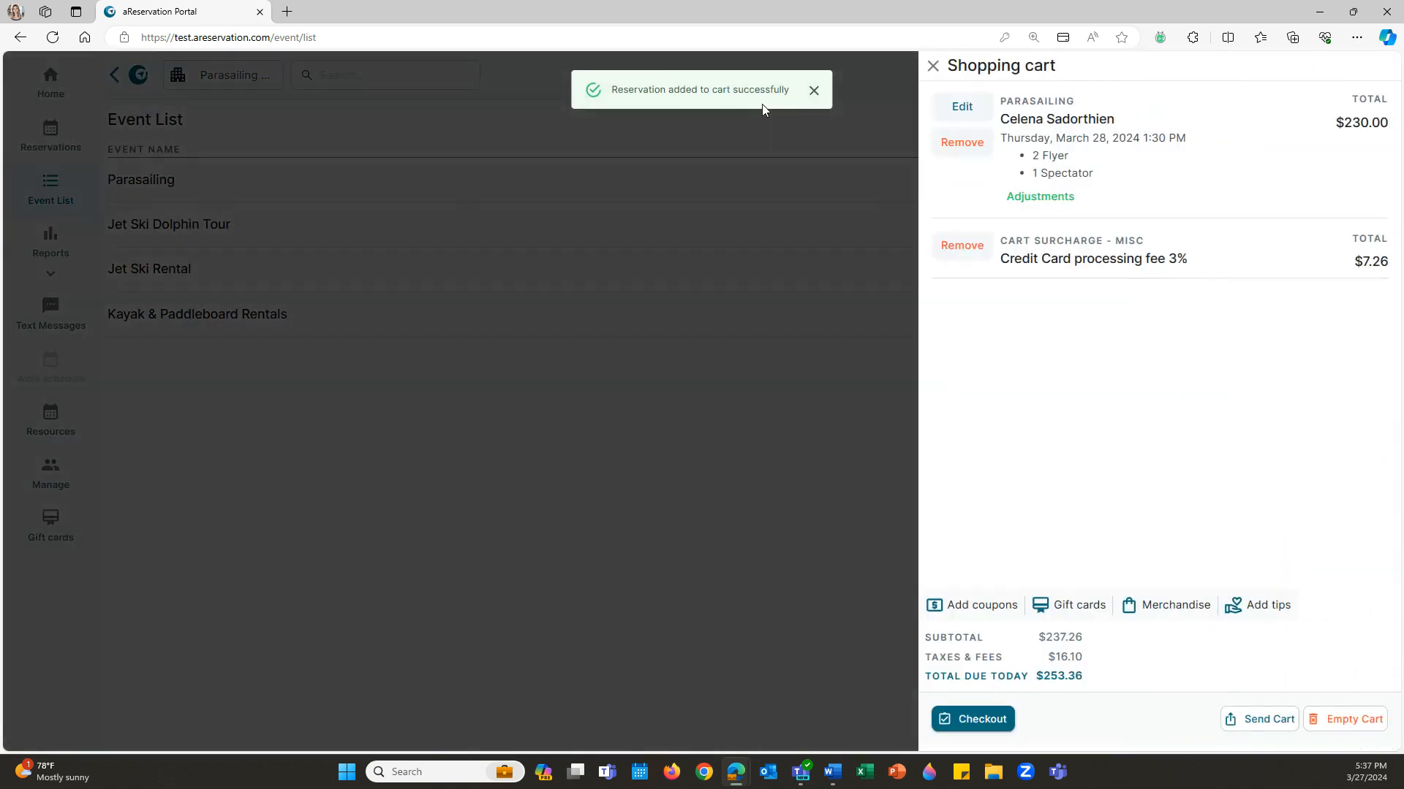
pyautogui.click(813, 92)
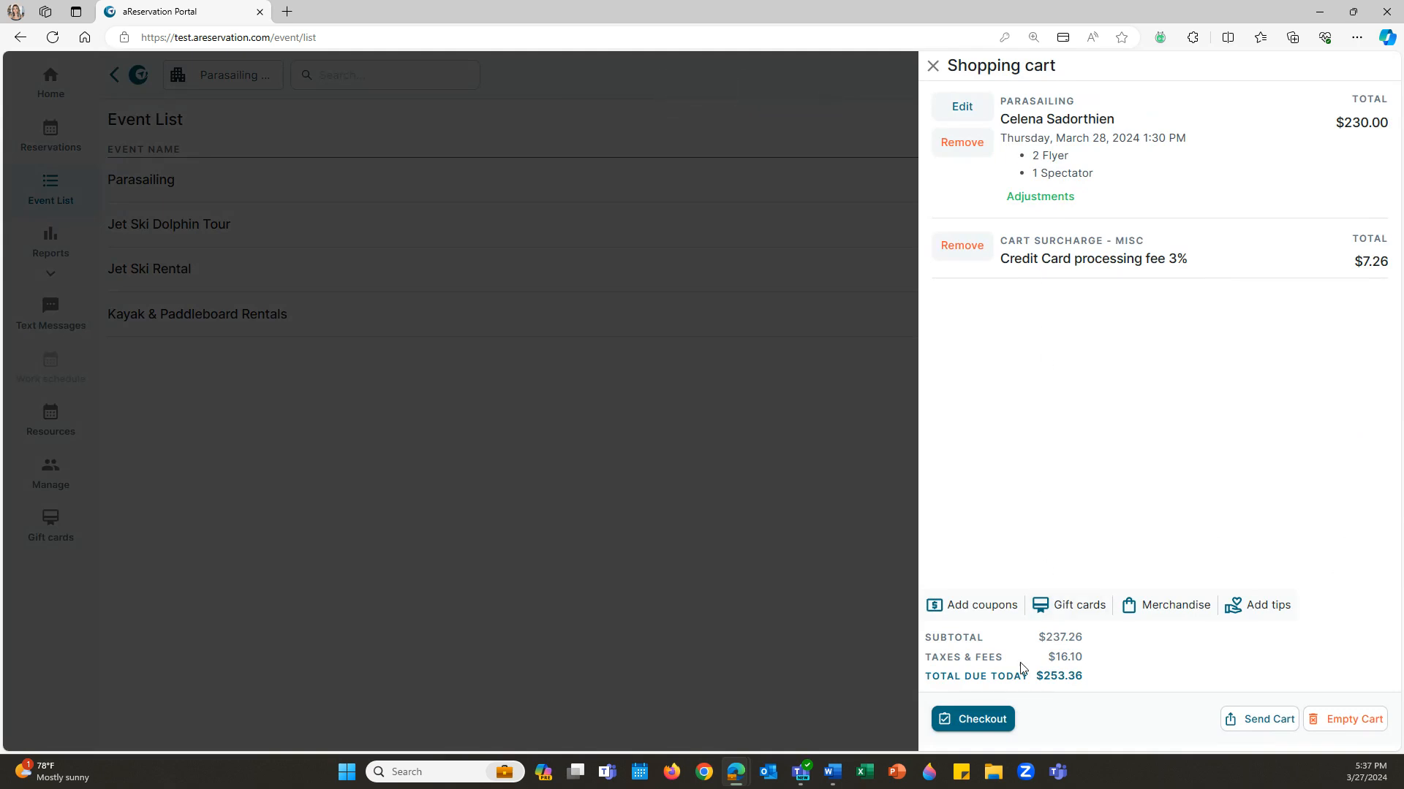
pyautogui.click(990, 728)
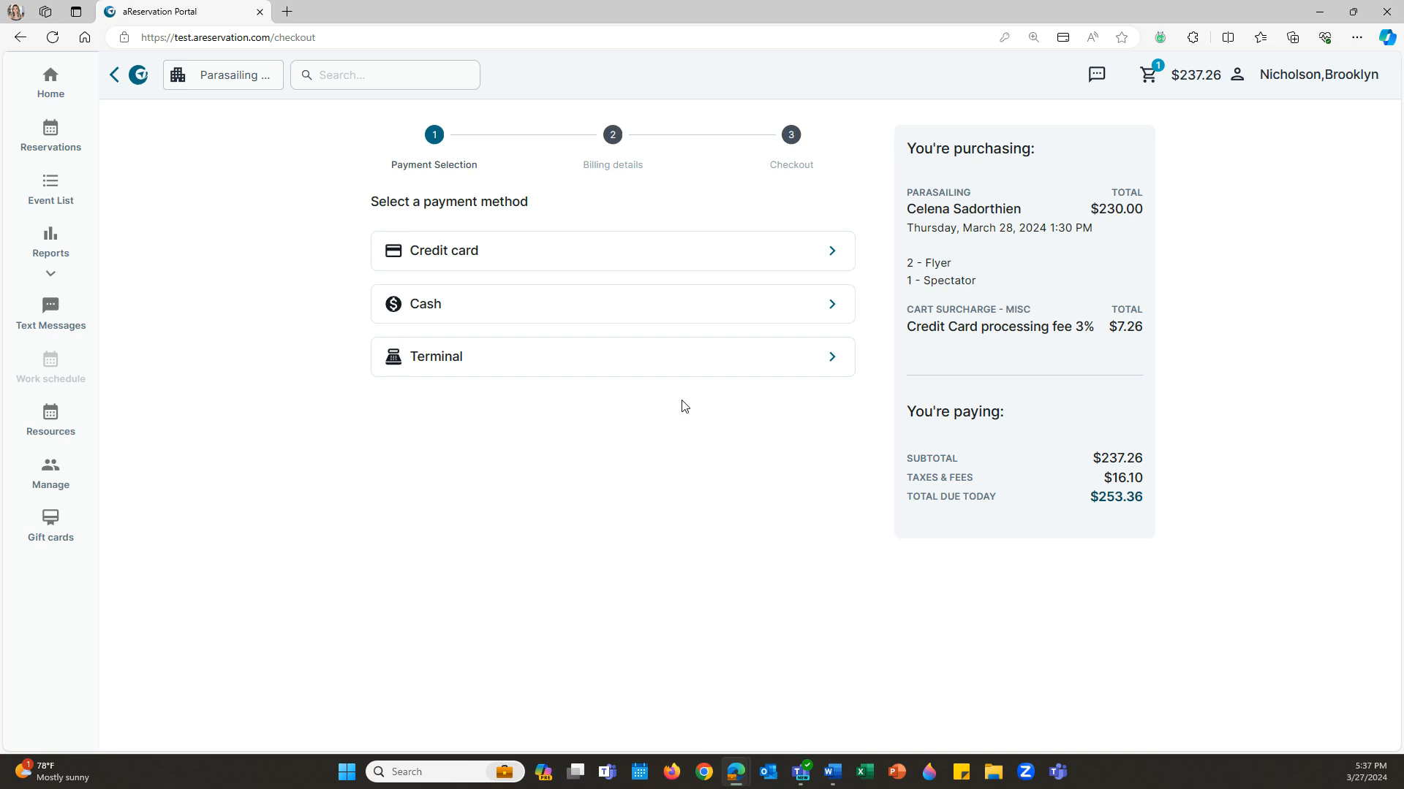
# - Choose credit card payment, confirm billing details, and autofill the saved Visa card
pyautogui.click(768, 251)
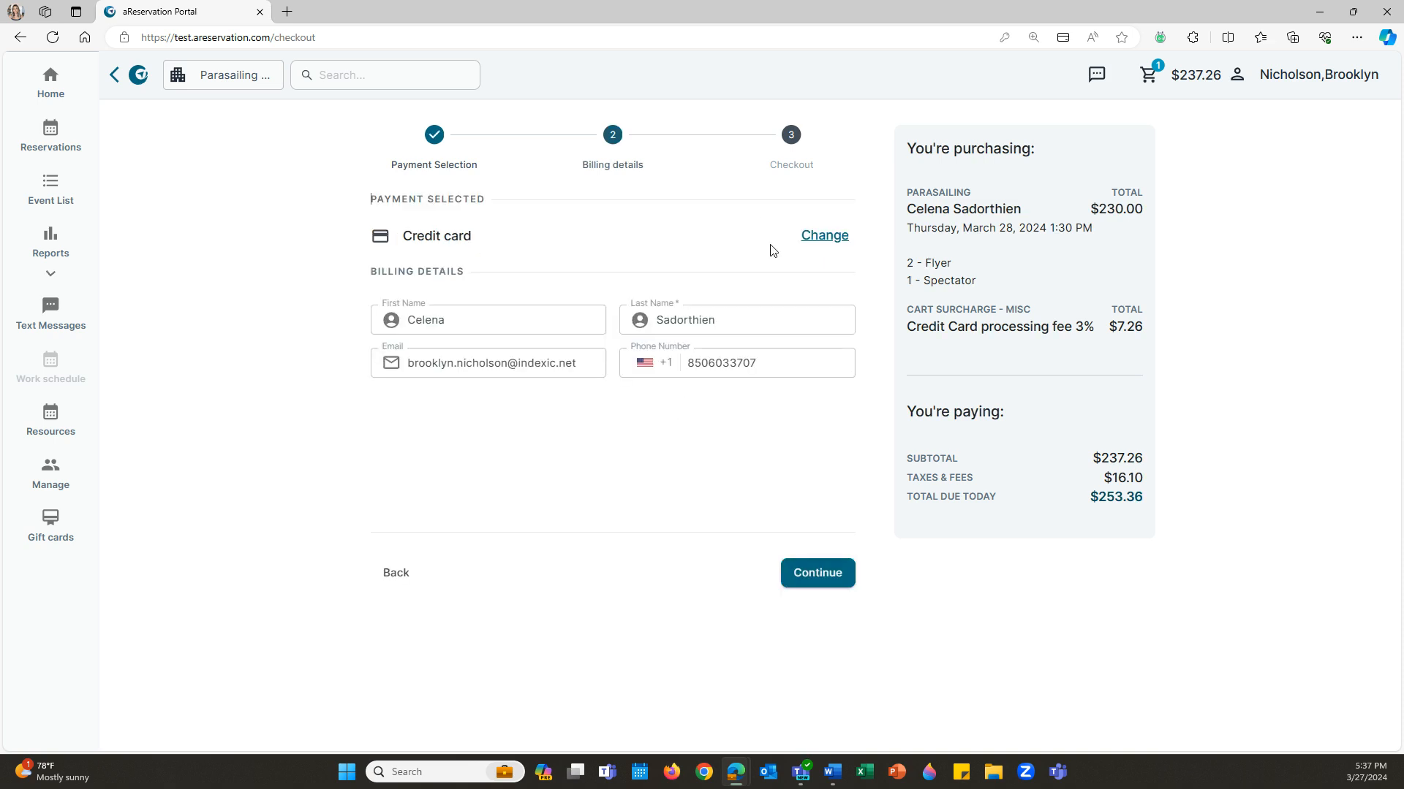
pyautogui.click(822, 578)
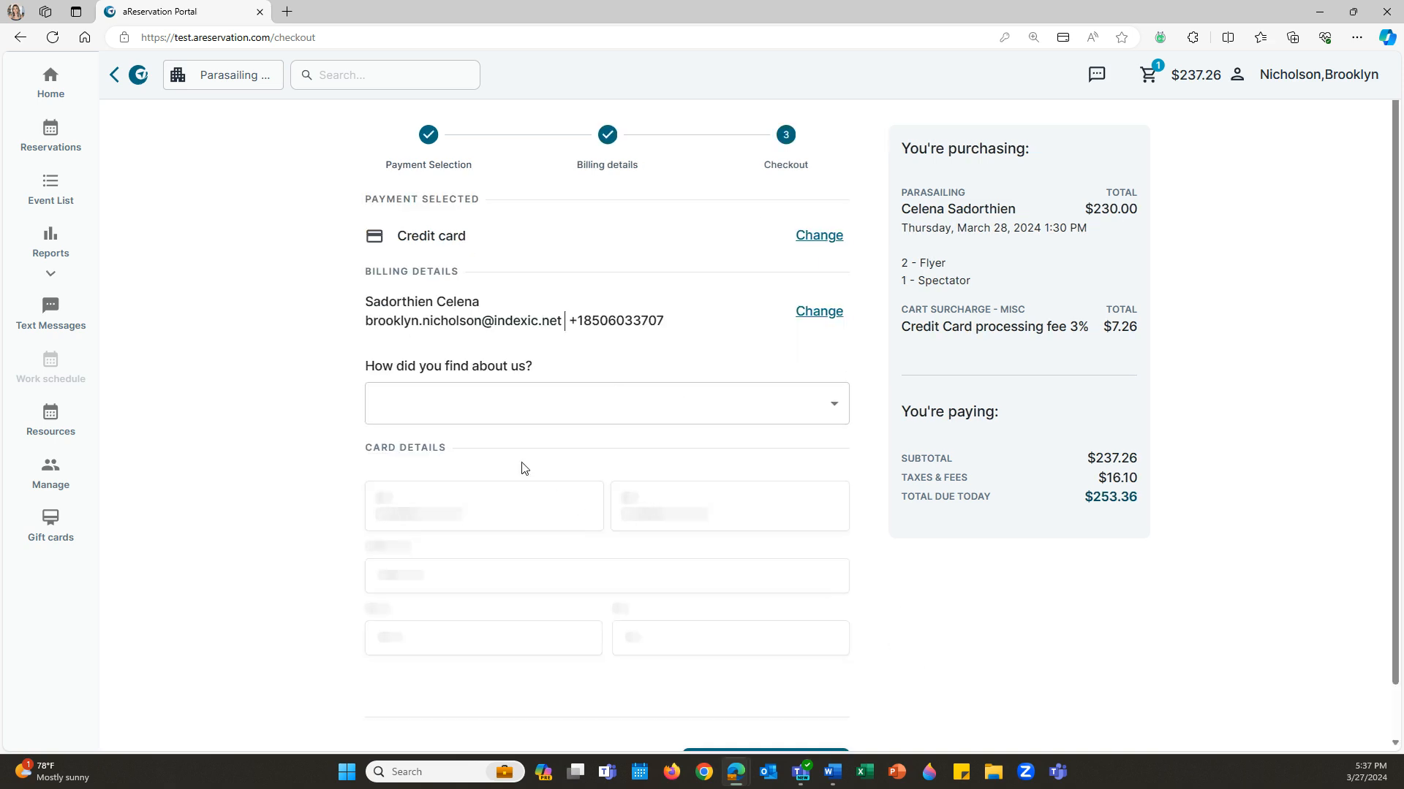
pyautogui.click(476, 484)
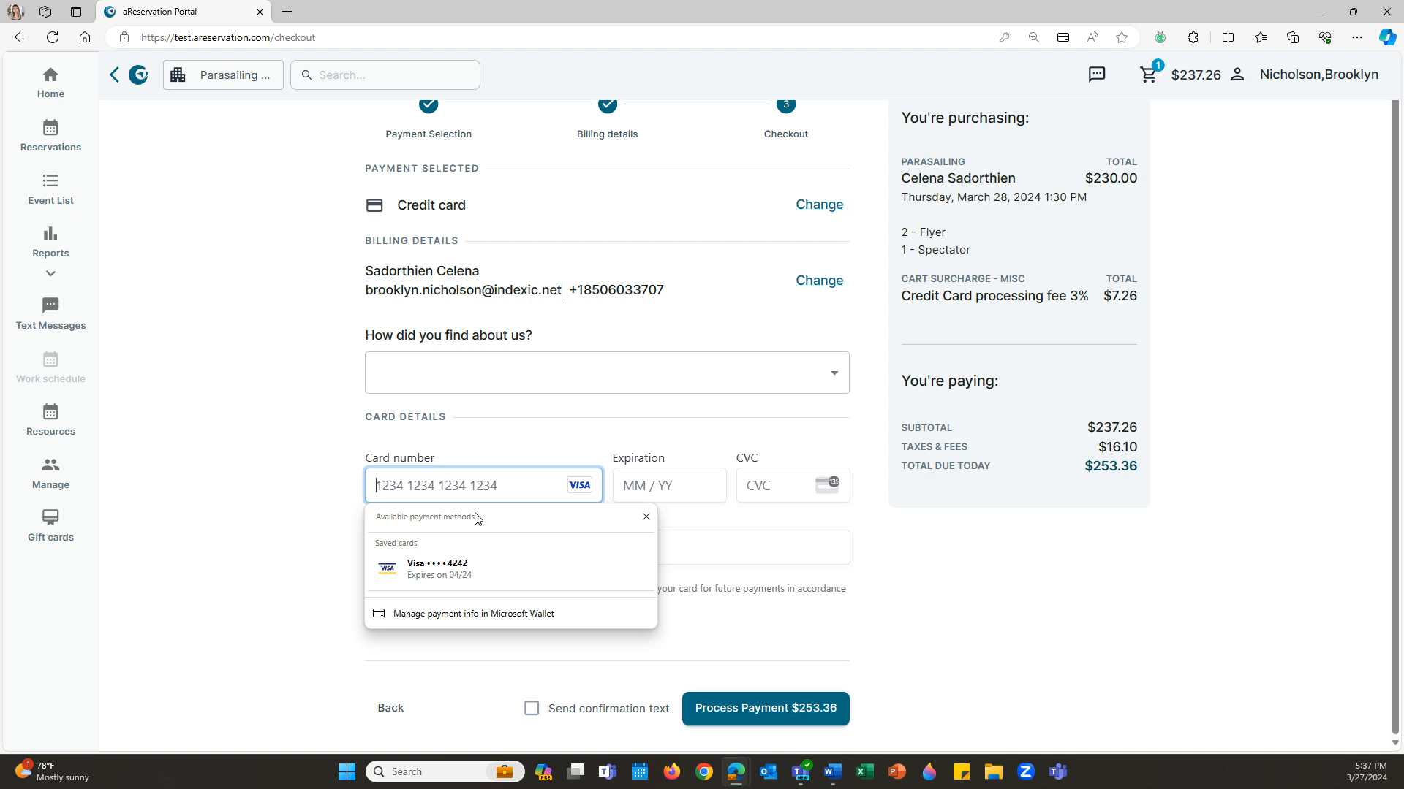
pyautogui.click(521, 564)
pyautogui.click(771, 481)
pyautogui.write('4')
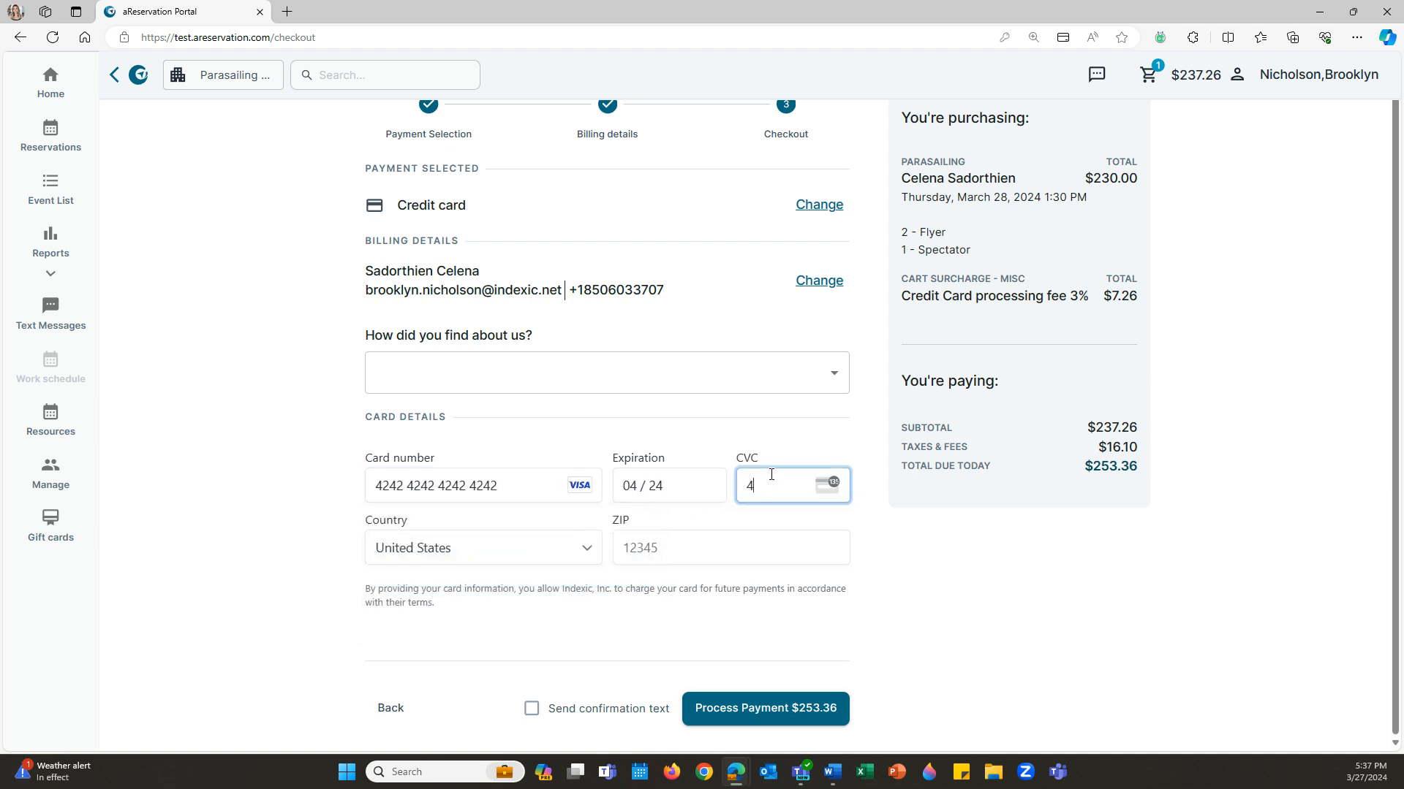
pyautogui.write('44')
pyautogui.click(712, 545)
pyautogui.write('44444')
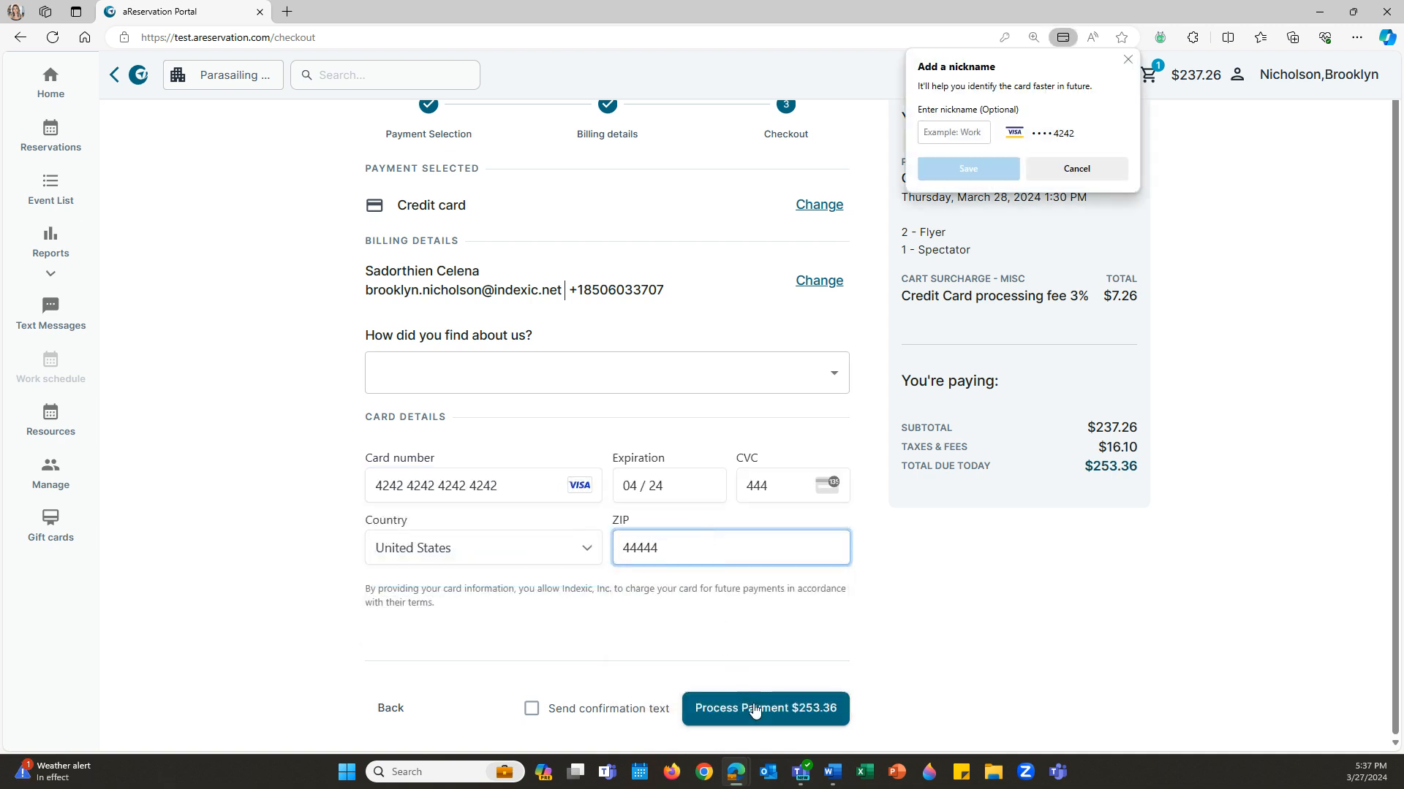
pyautogui.click(754, 709)
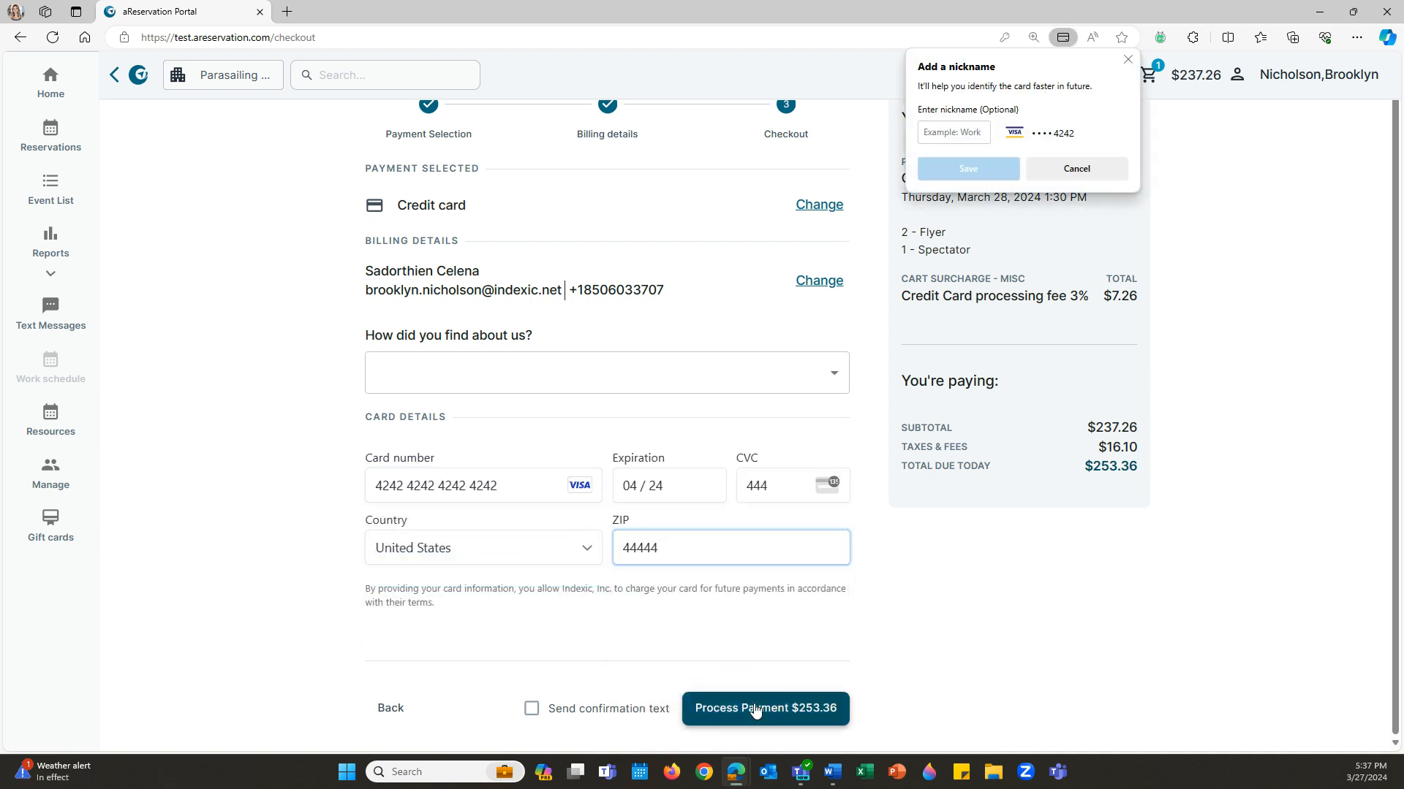
pyautogui.click(1128, 60)
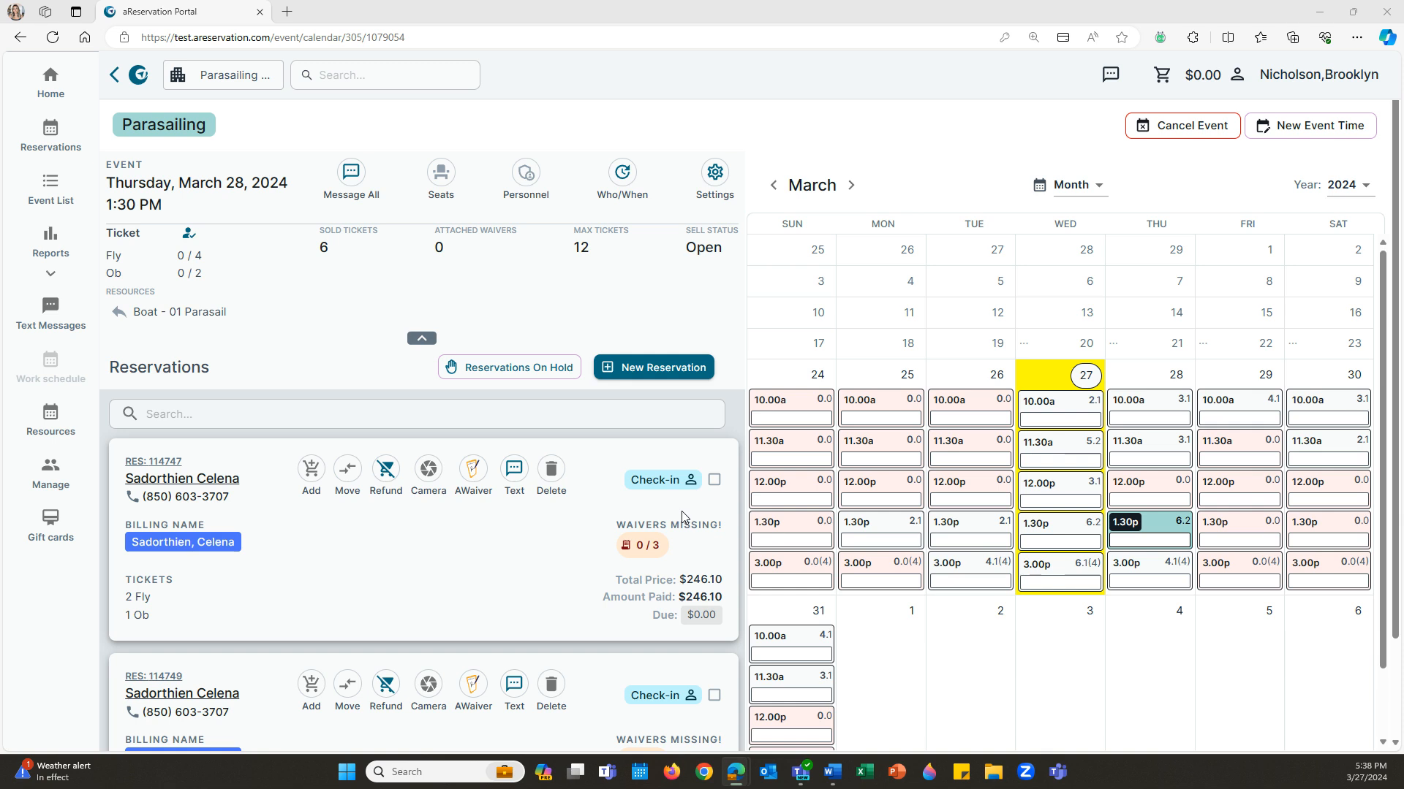
# - Start a reservation for the Friday, March 29 12:00 PM event with a saved customer's details
pyautogui.click(1256, 489)
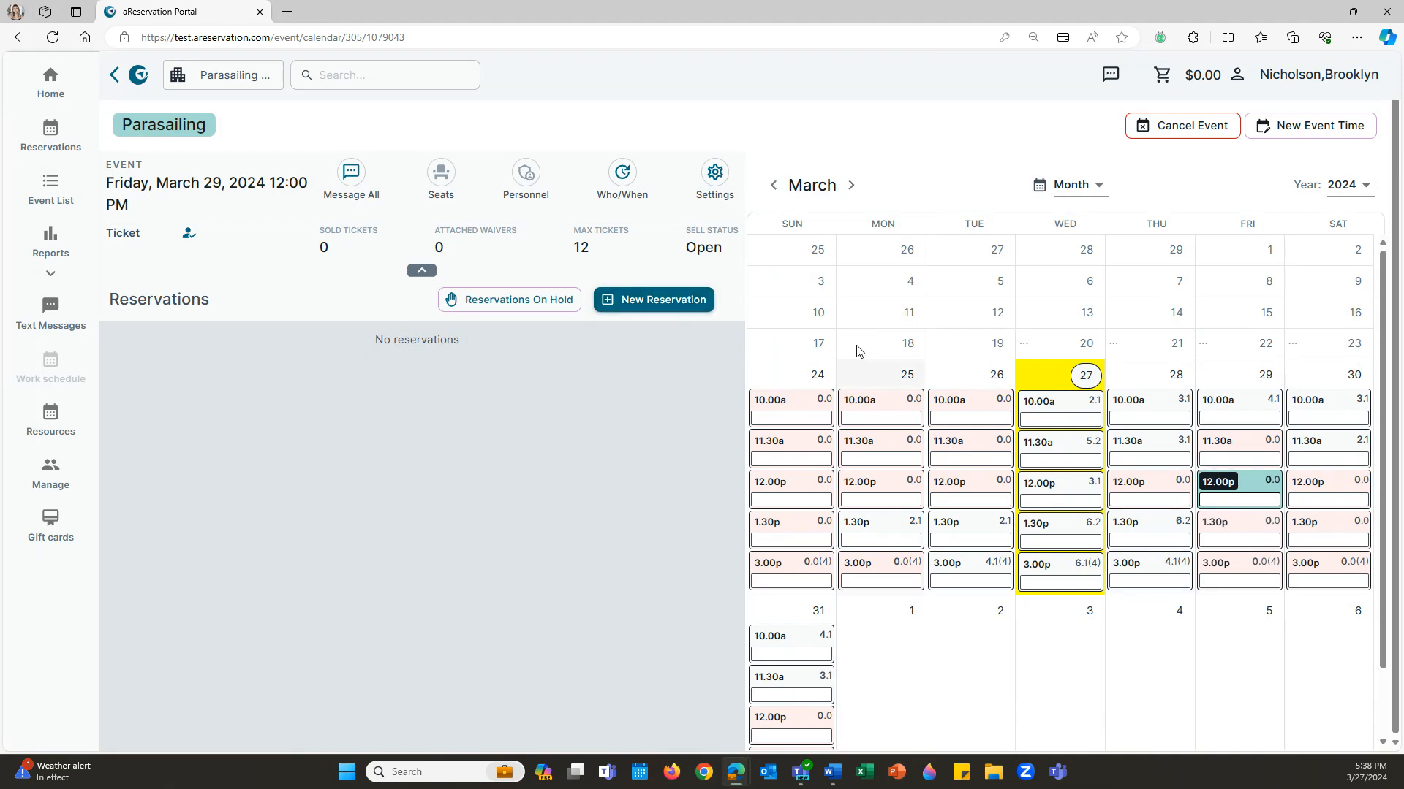
pyautogui.click(690, 305)
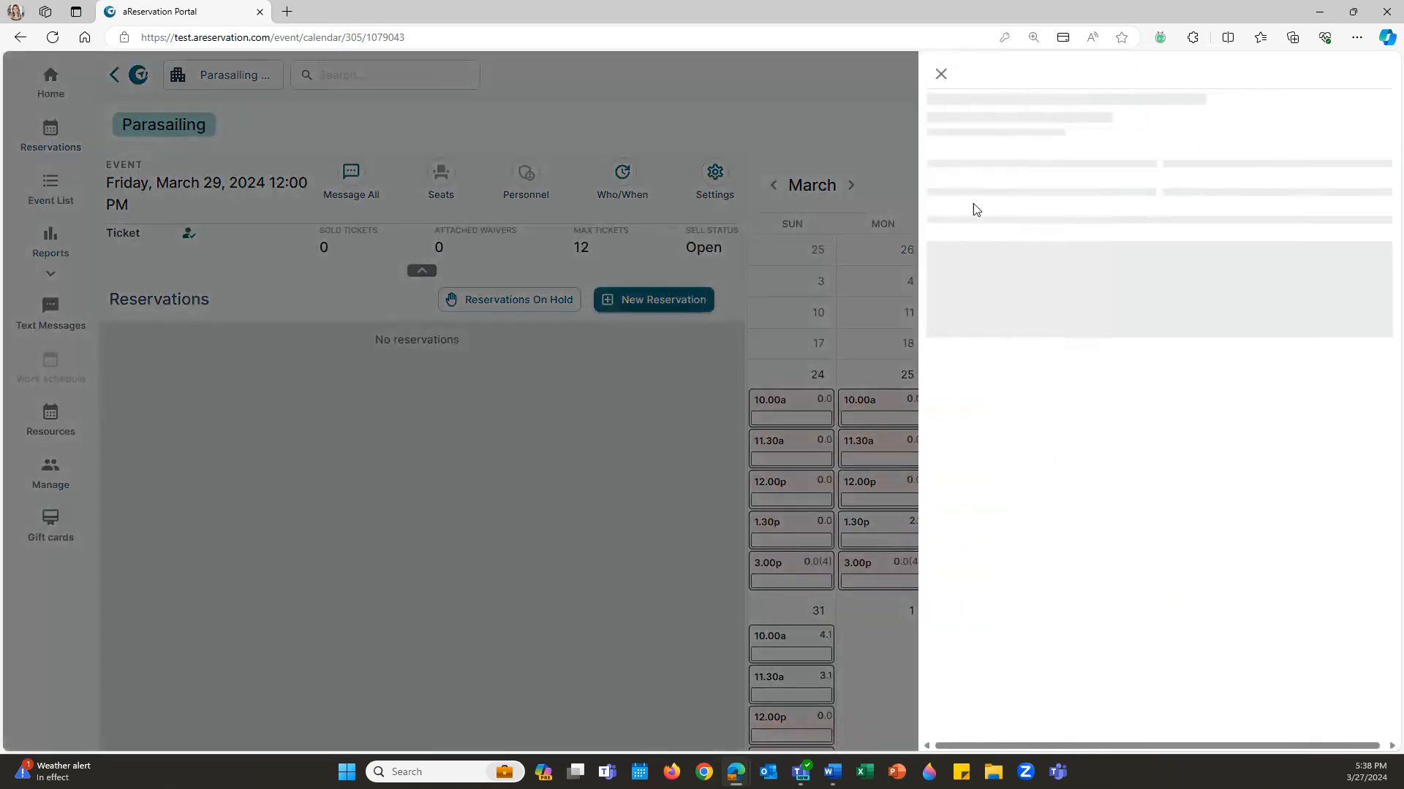
pyautogui.click(1000, 180)
pyautogui.click(1108, 263)
pyautogui.click(1034, 176)
pyautogui.click(1155, 362)
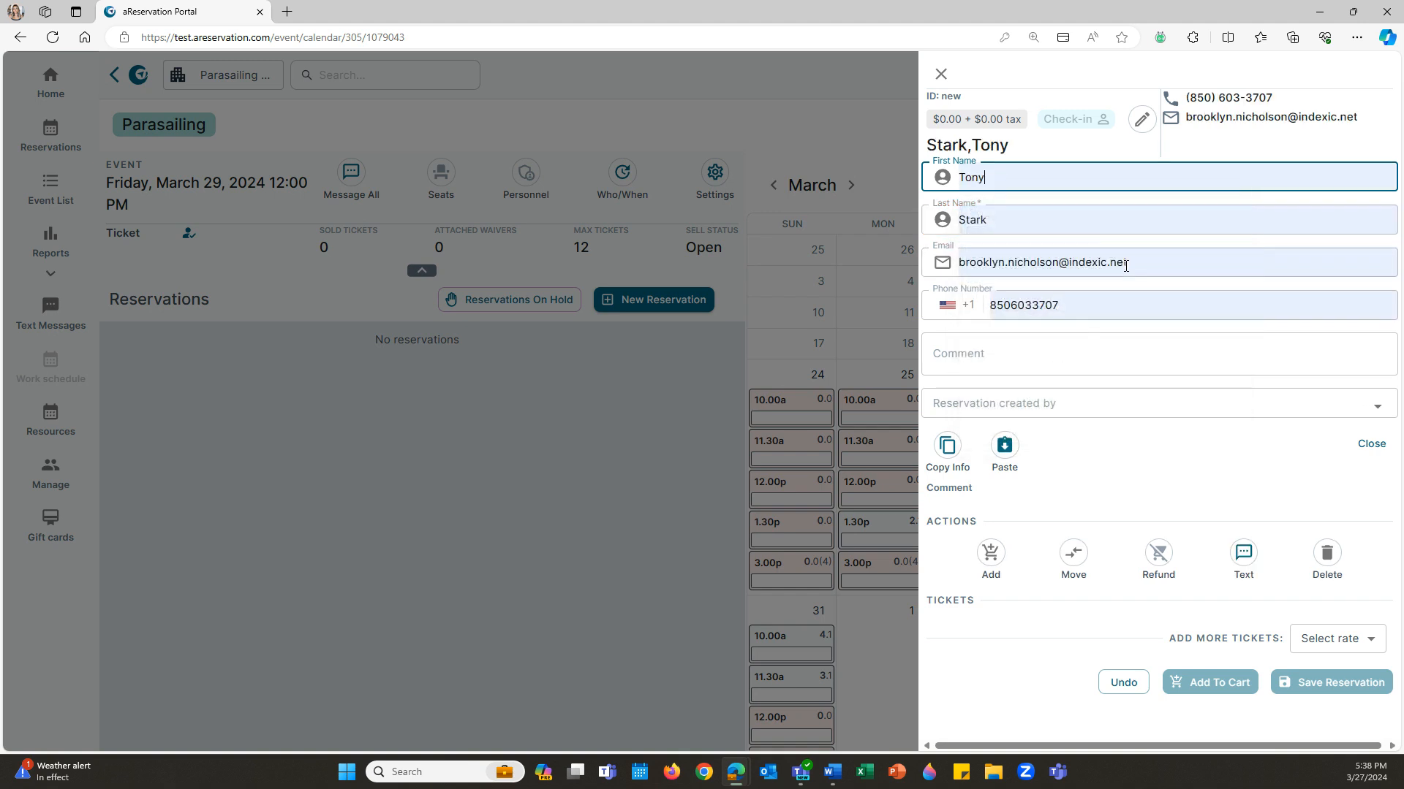
# - Add Flyer tickets for 4 Flyers totalling $406.60 and save the reservation
pyautogui.click(1332, 638)
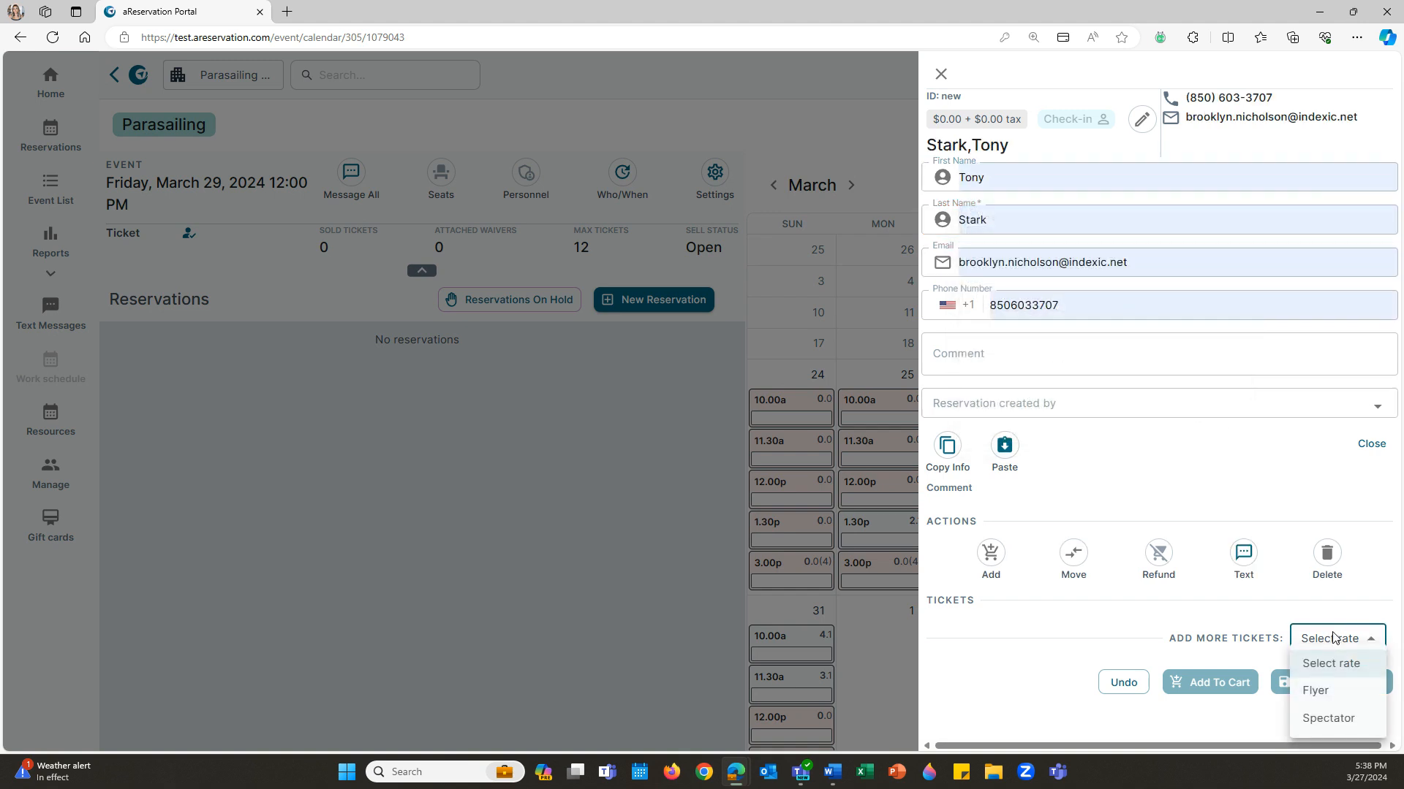
pyautogui.click(1342, 693)
pyautogui.click(989, 631)
pyautogui.click(988, 632)
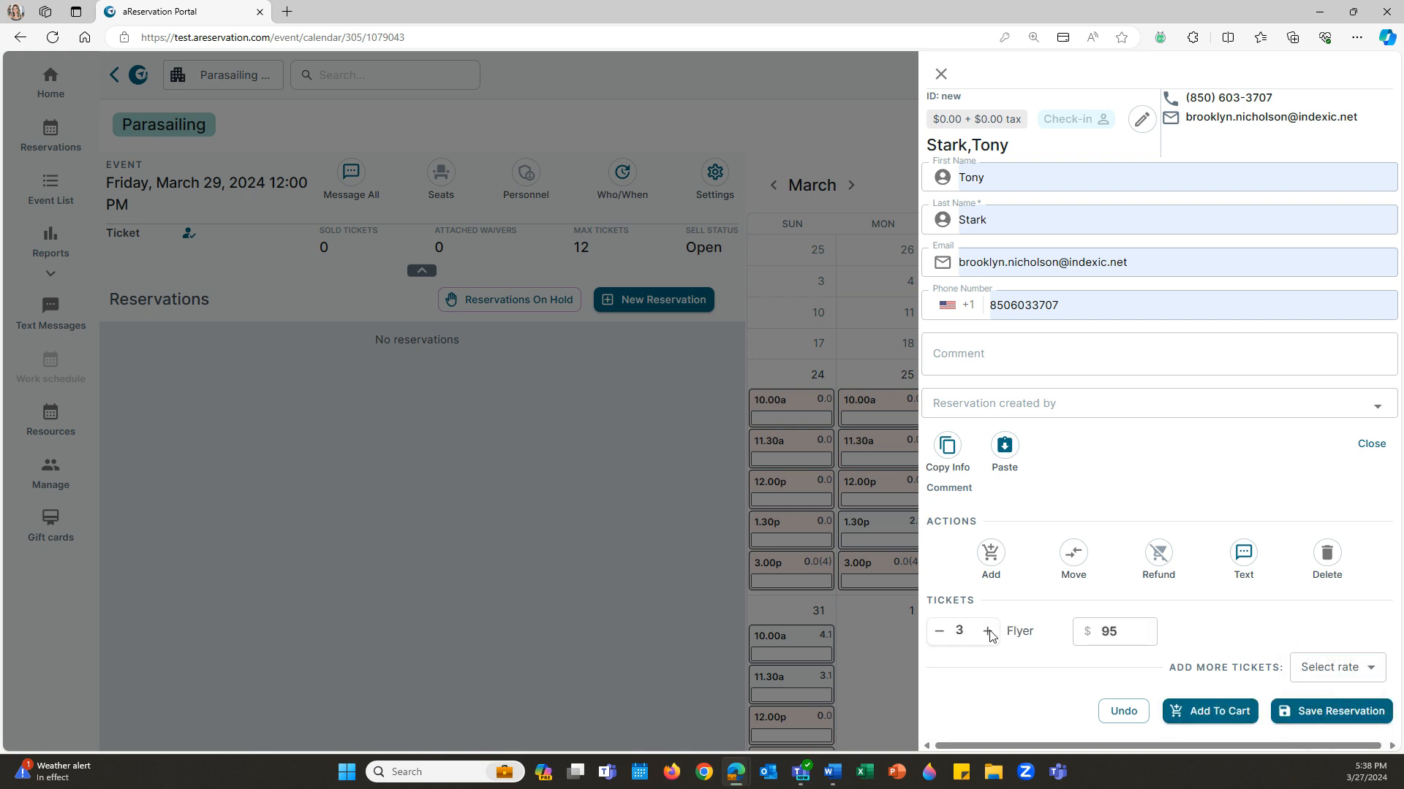
pyautogui.click(1352, 713)
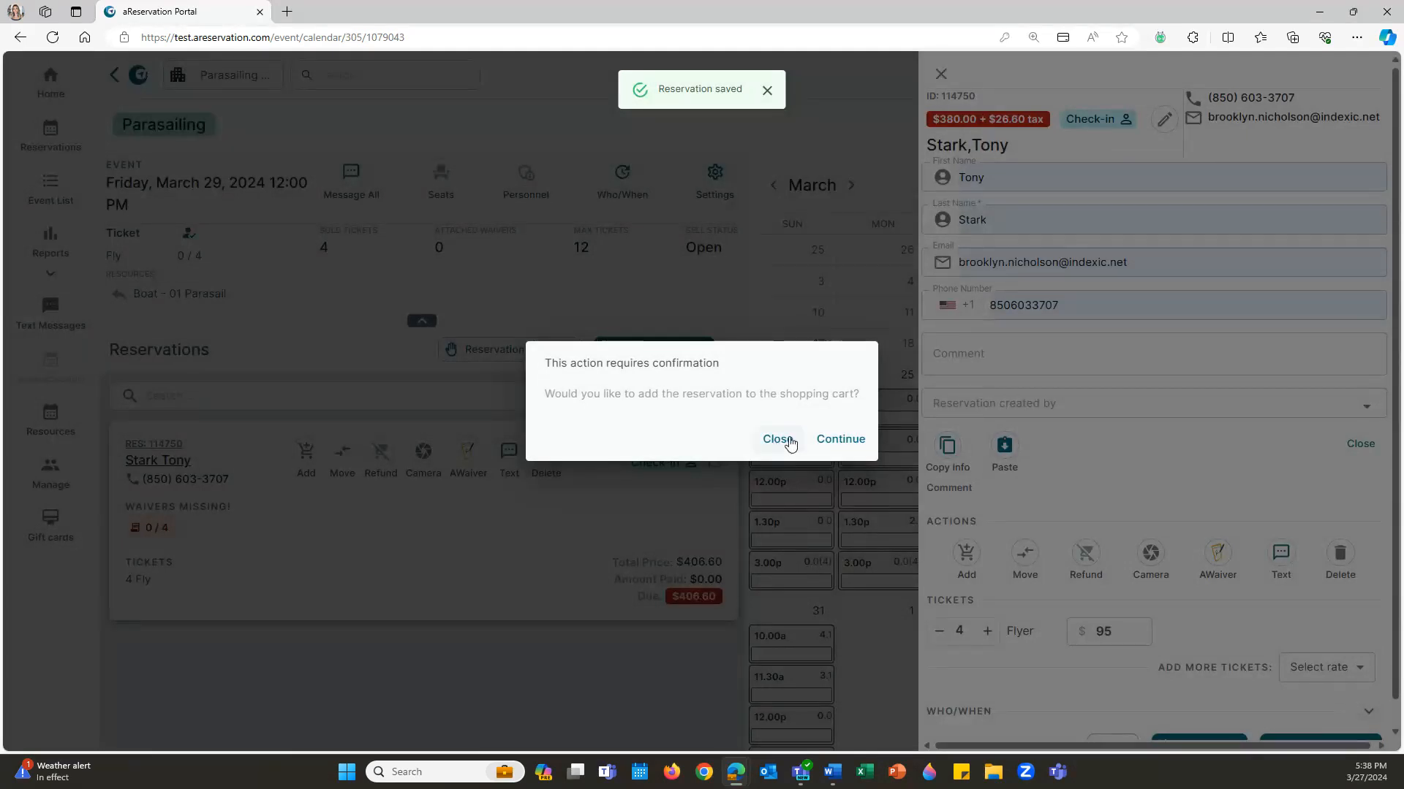
# - Add the reservation to the cart and apply a 150 deposit under Adjustments' Deposit tab
pyautogui.click(837, 440)
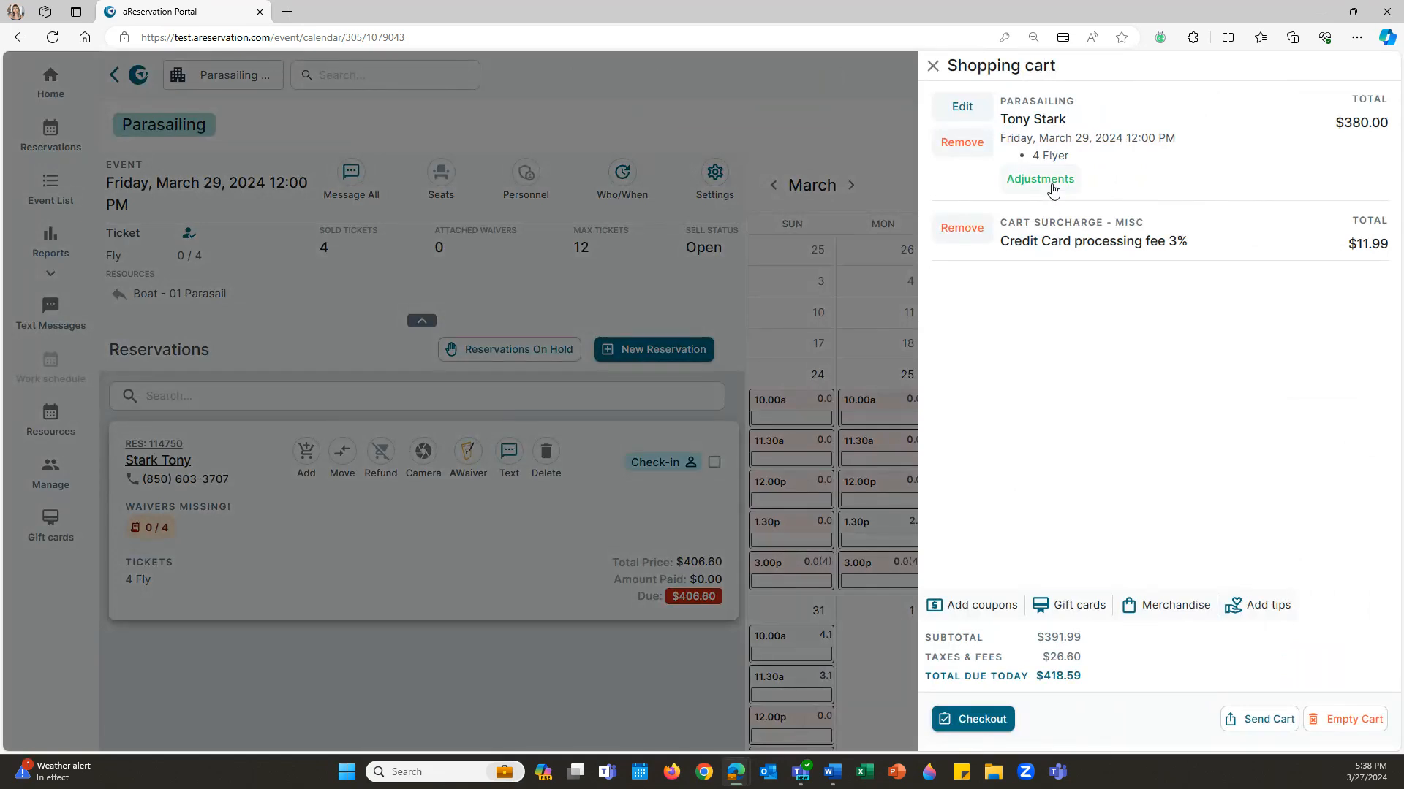
pyautogui.click(1051, 186)
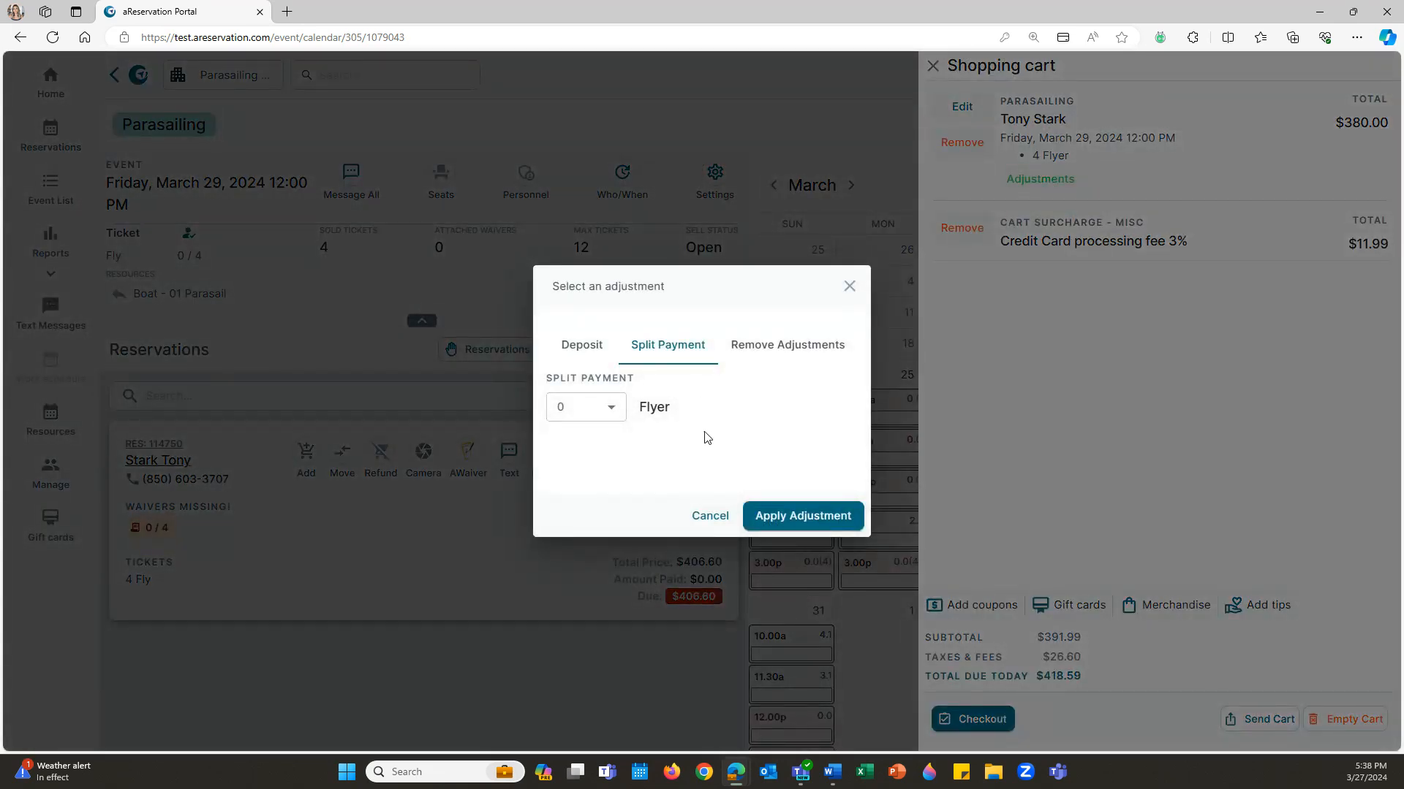
pyautogui.click(609, 415)
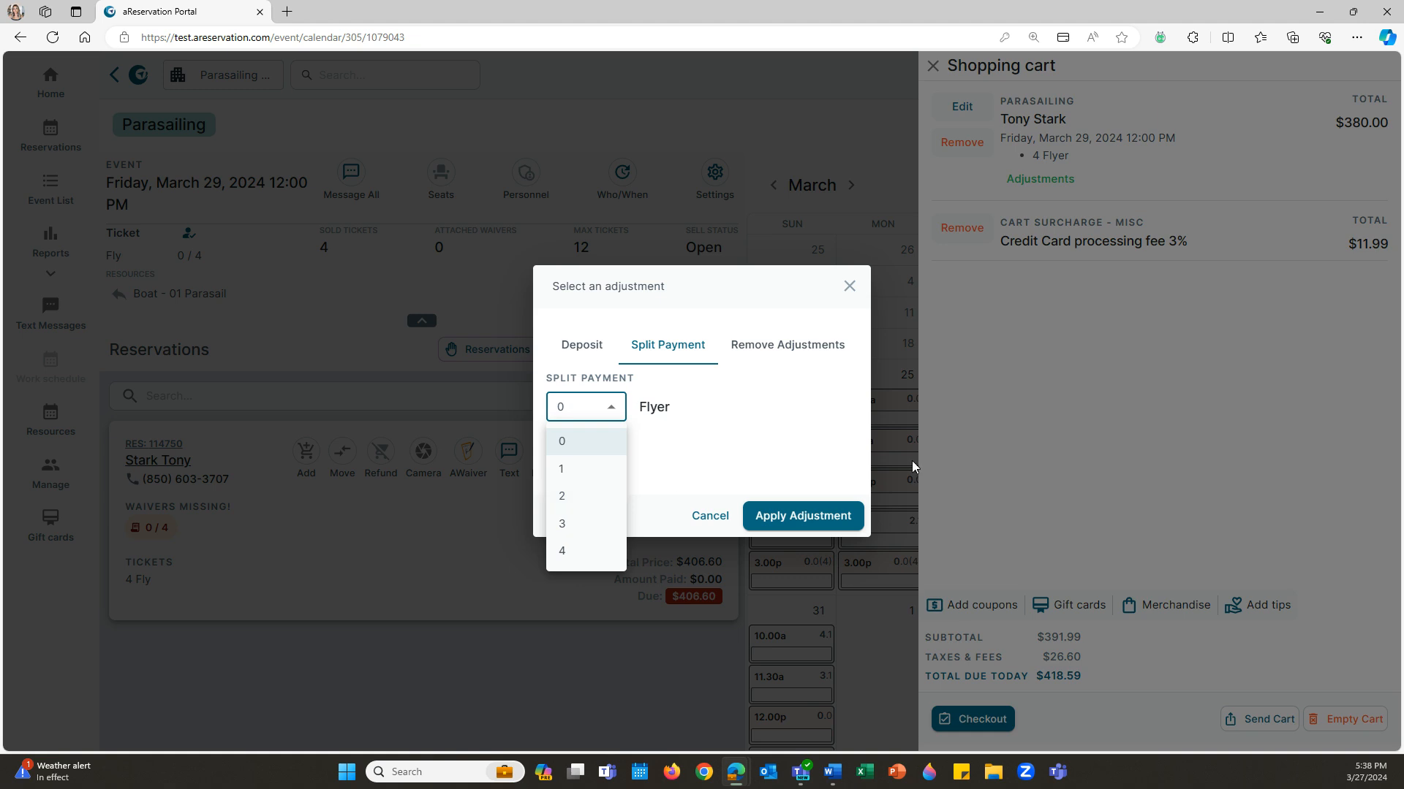
pyautogui.click(608, 341)
pyautogui.click(592, 353)
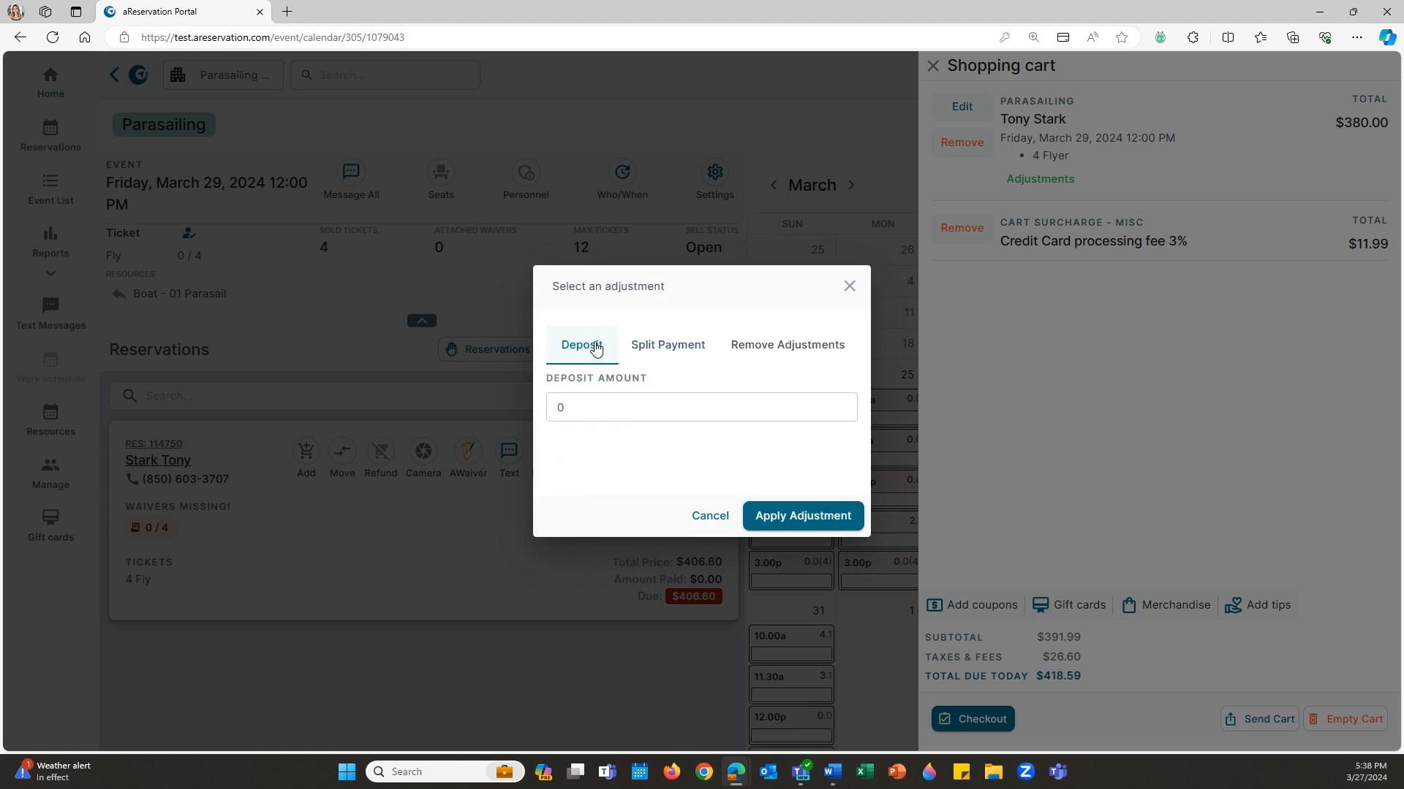
pyautogui.doubleClick(597, 407)
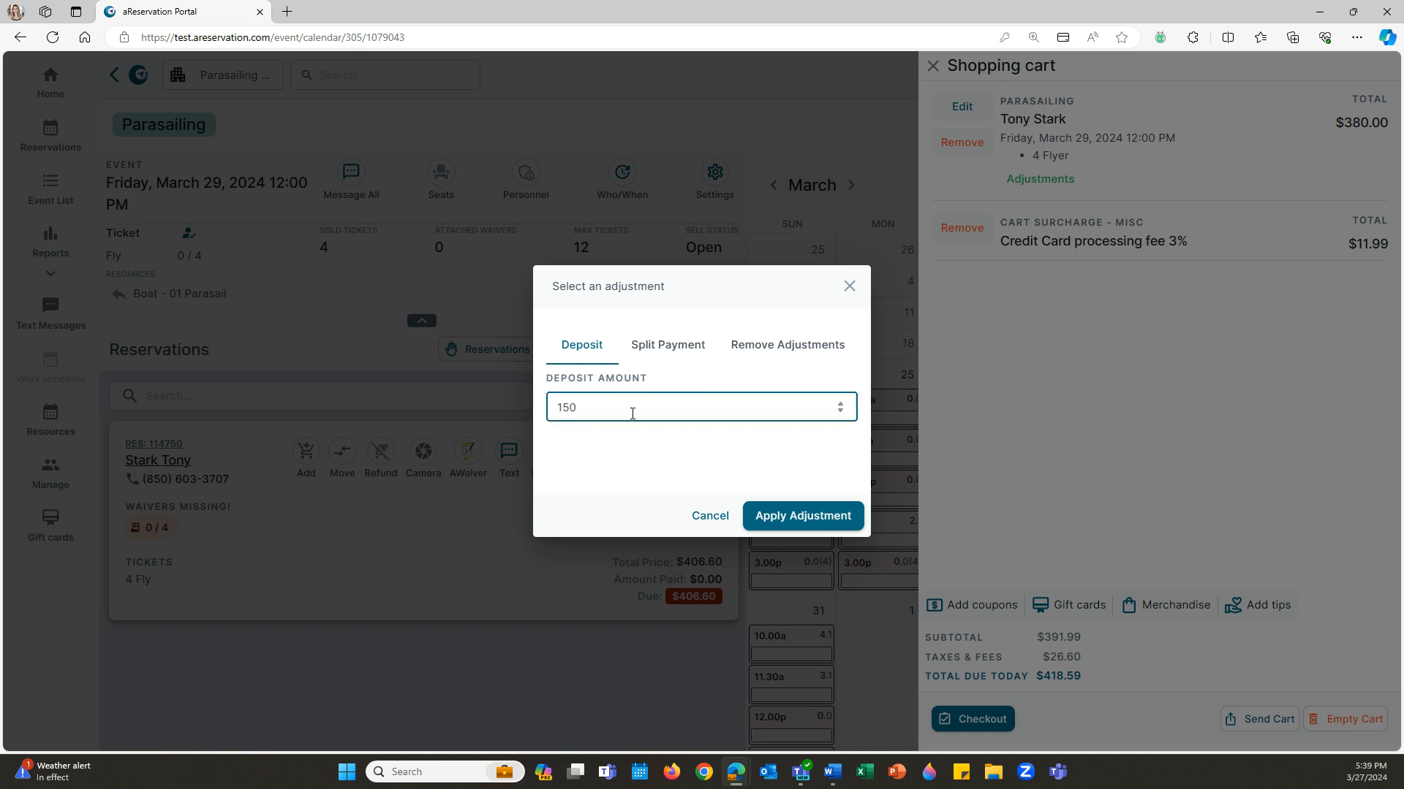
pyautogui.click(824, 524)
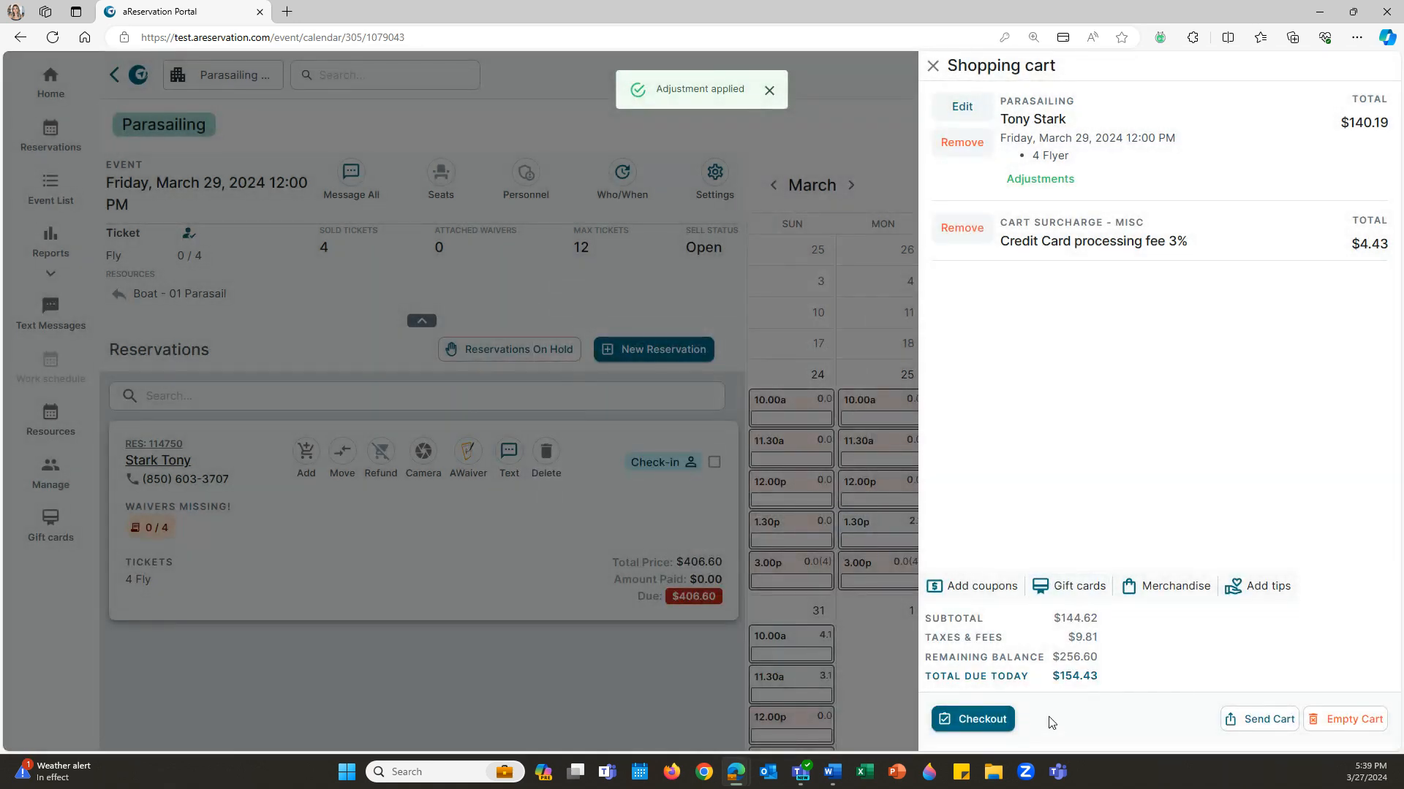
# - Check out the $154.43 deposit in cash with 155 received and process the payment
pyautogui.click(976, 720)
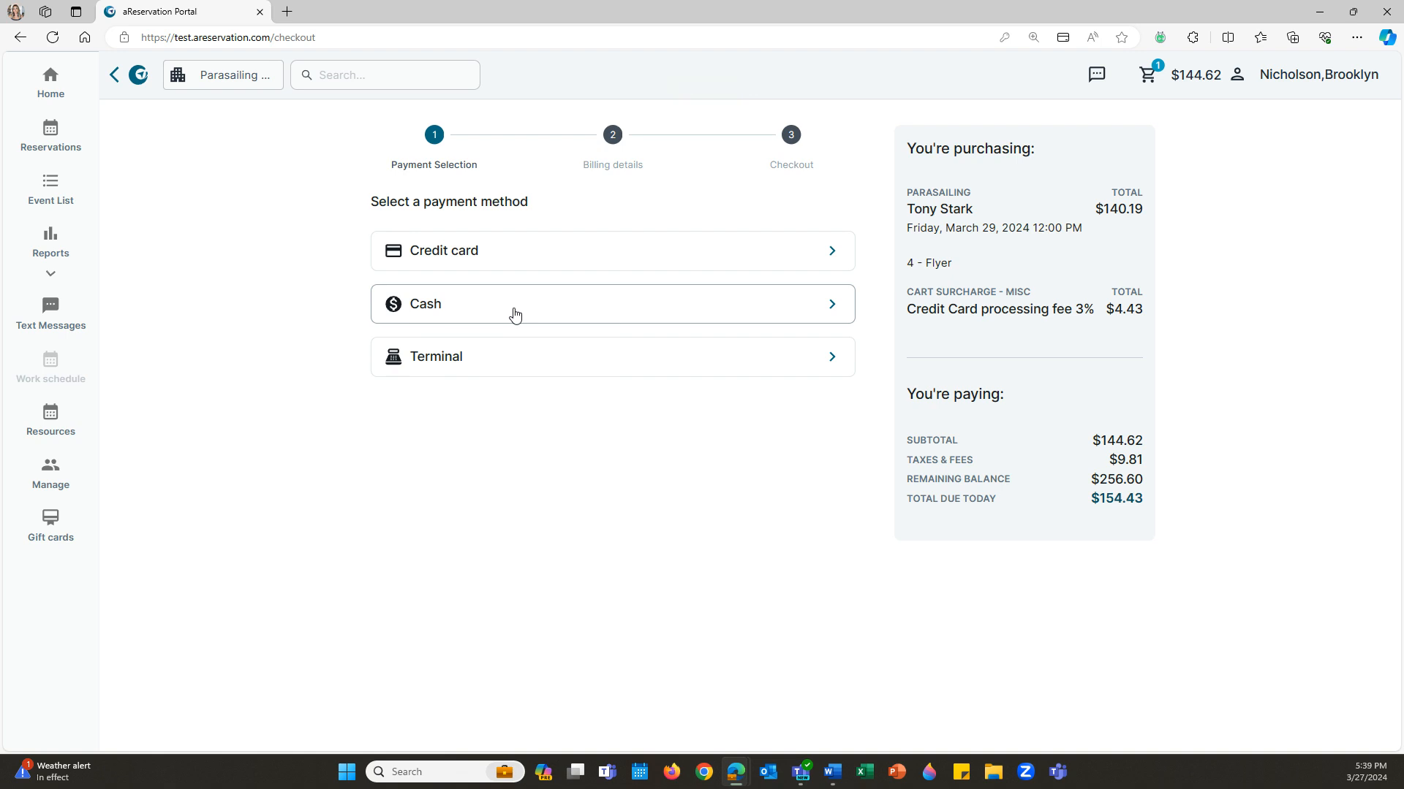
pyautogui.click(514, 312)
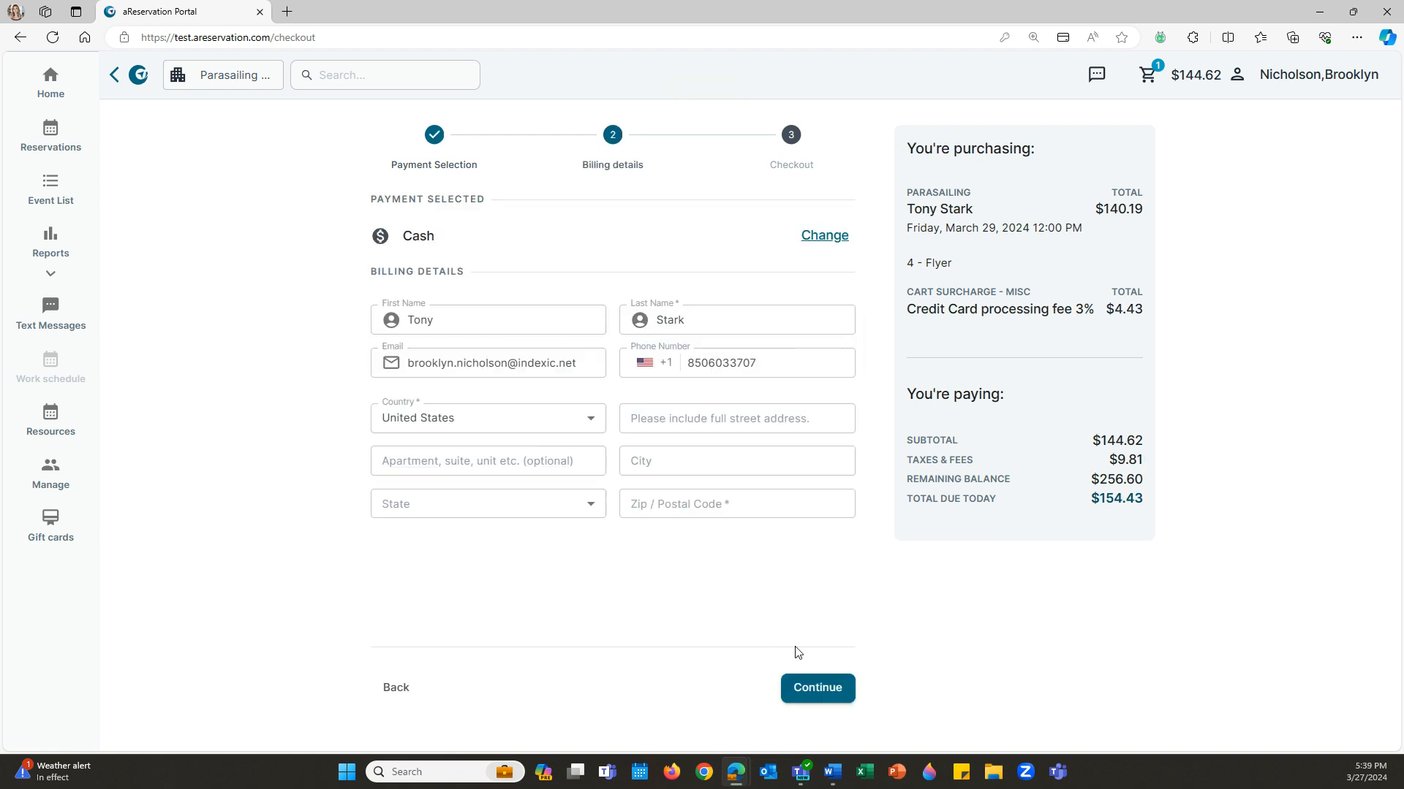
pyautogui.click(814, 687)
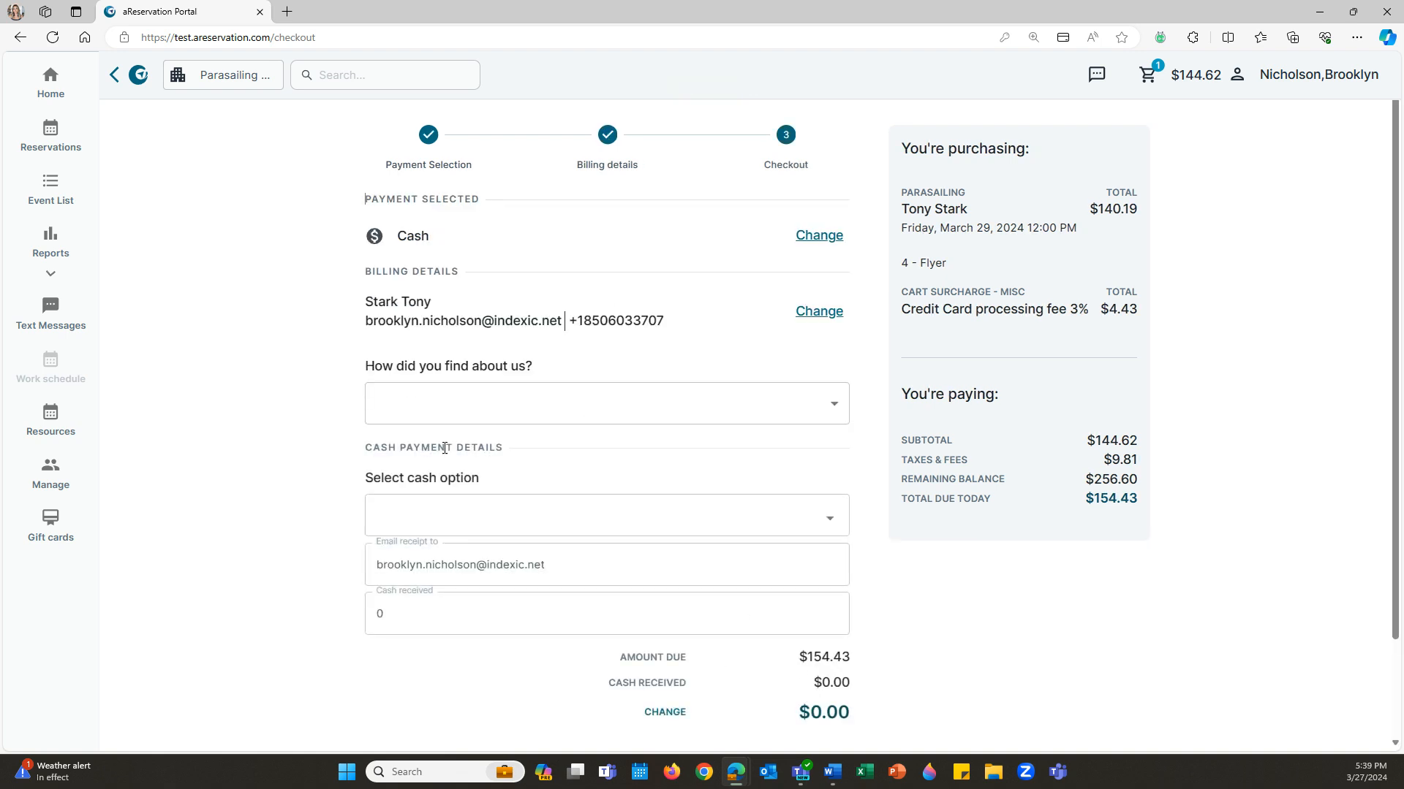
pyautogui.scroll(-2, 444, 448)
pyautogui.click(400, 514)
pyautogui.write('155')
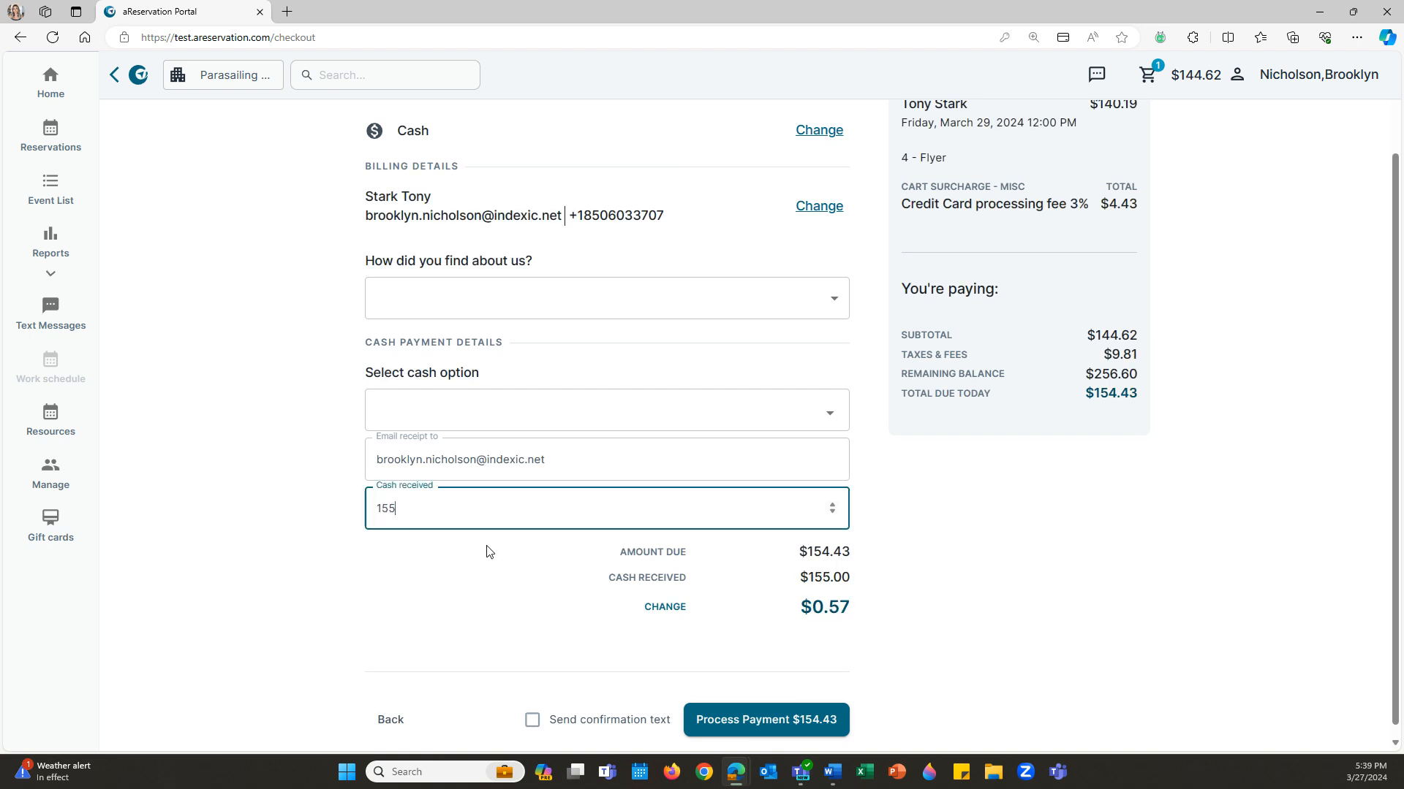
pyautogui.click(766, 714)
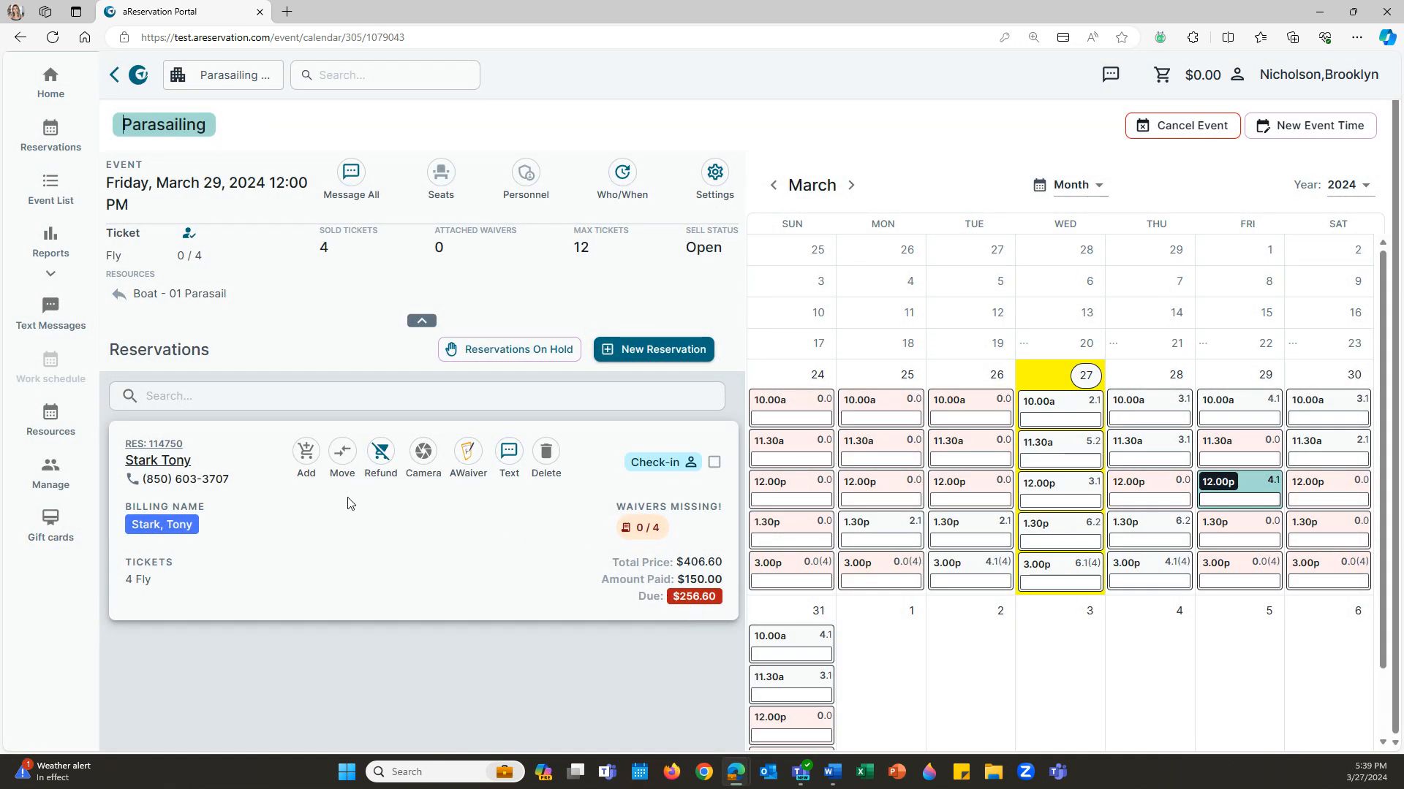
# - Add the remaining balance and one $45 Photo Package for the Parasailing reservation, then check out
pyautogui.click(305, 455)
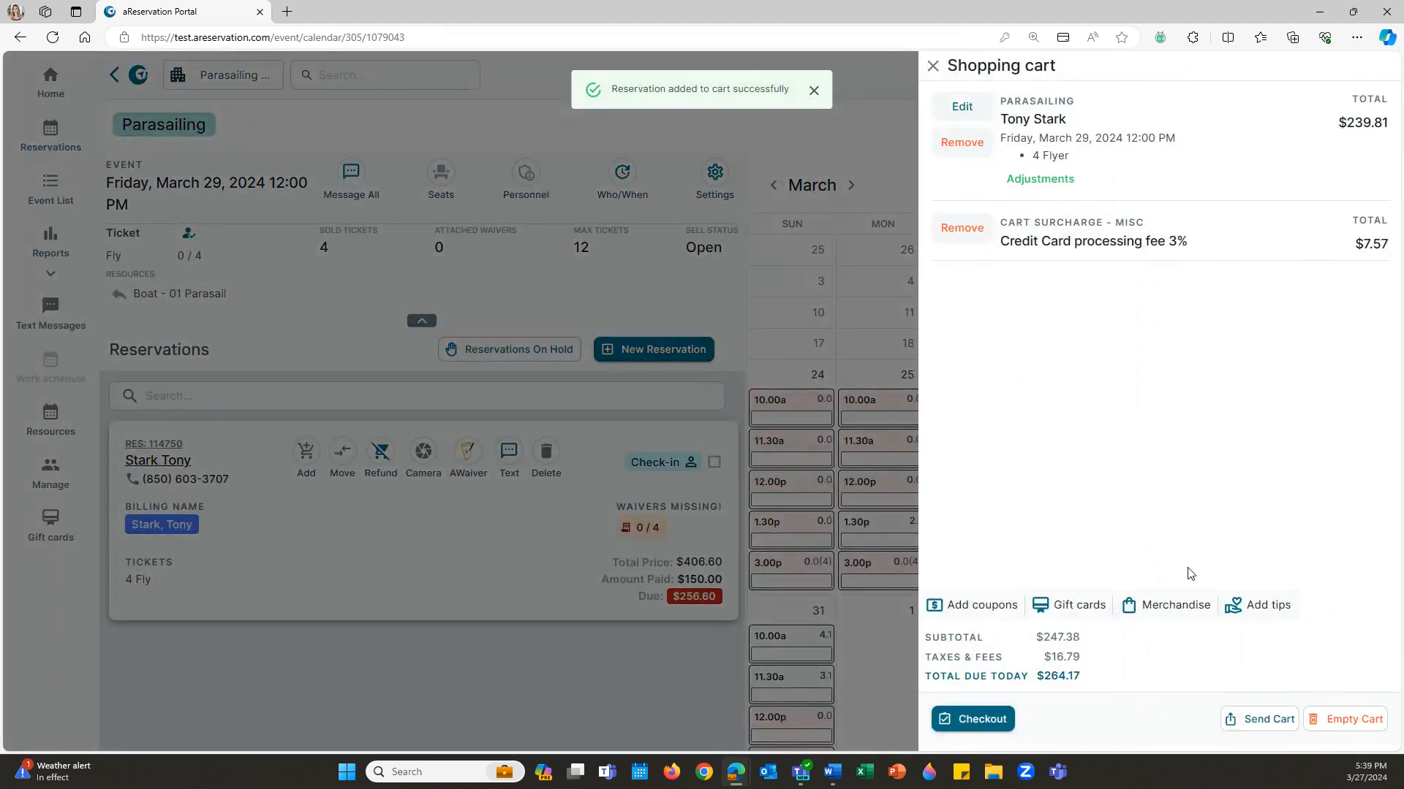
pyautogui.click(1166, 611)
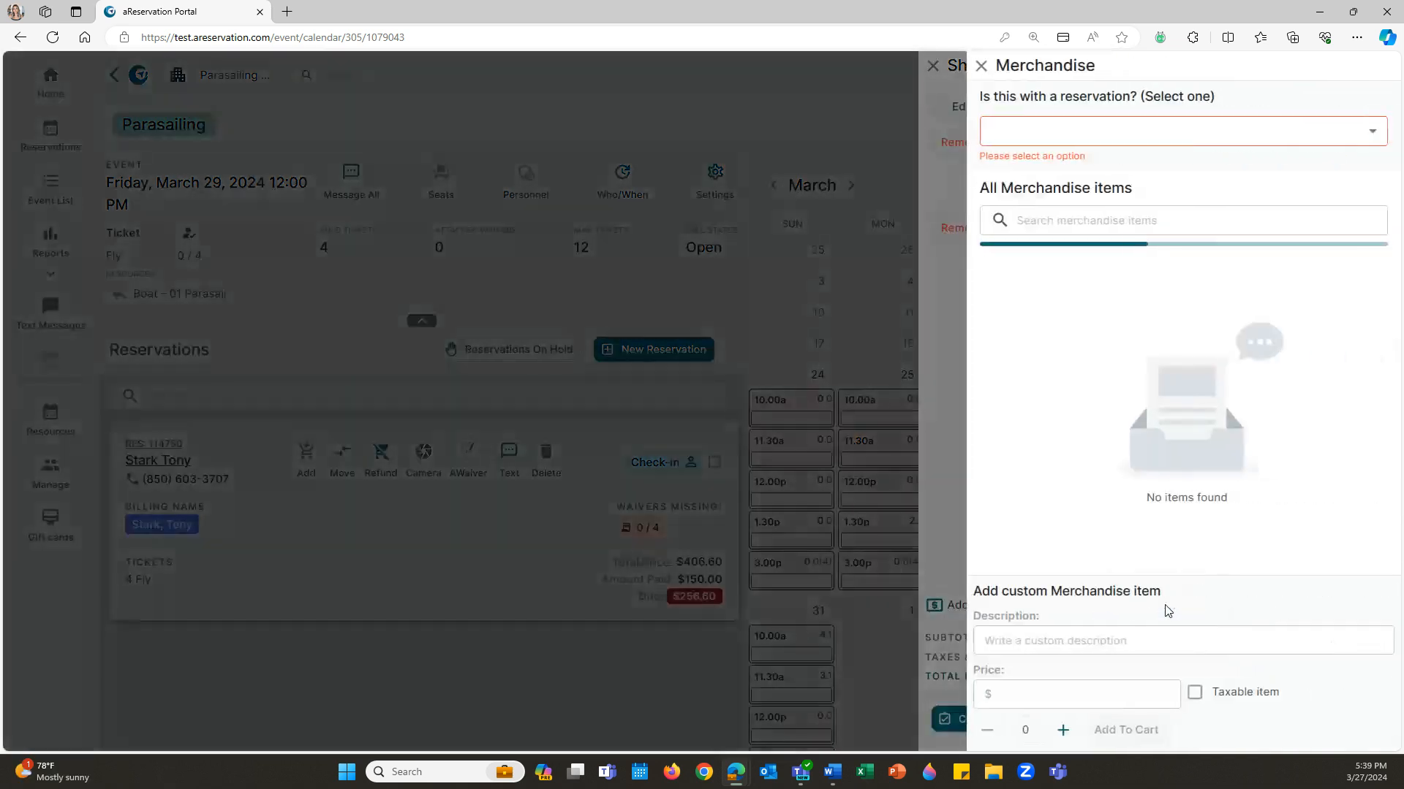
pyautogui.click(1083, 132)
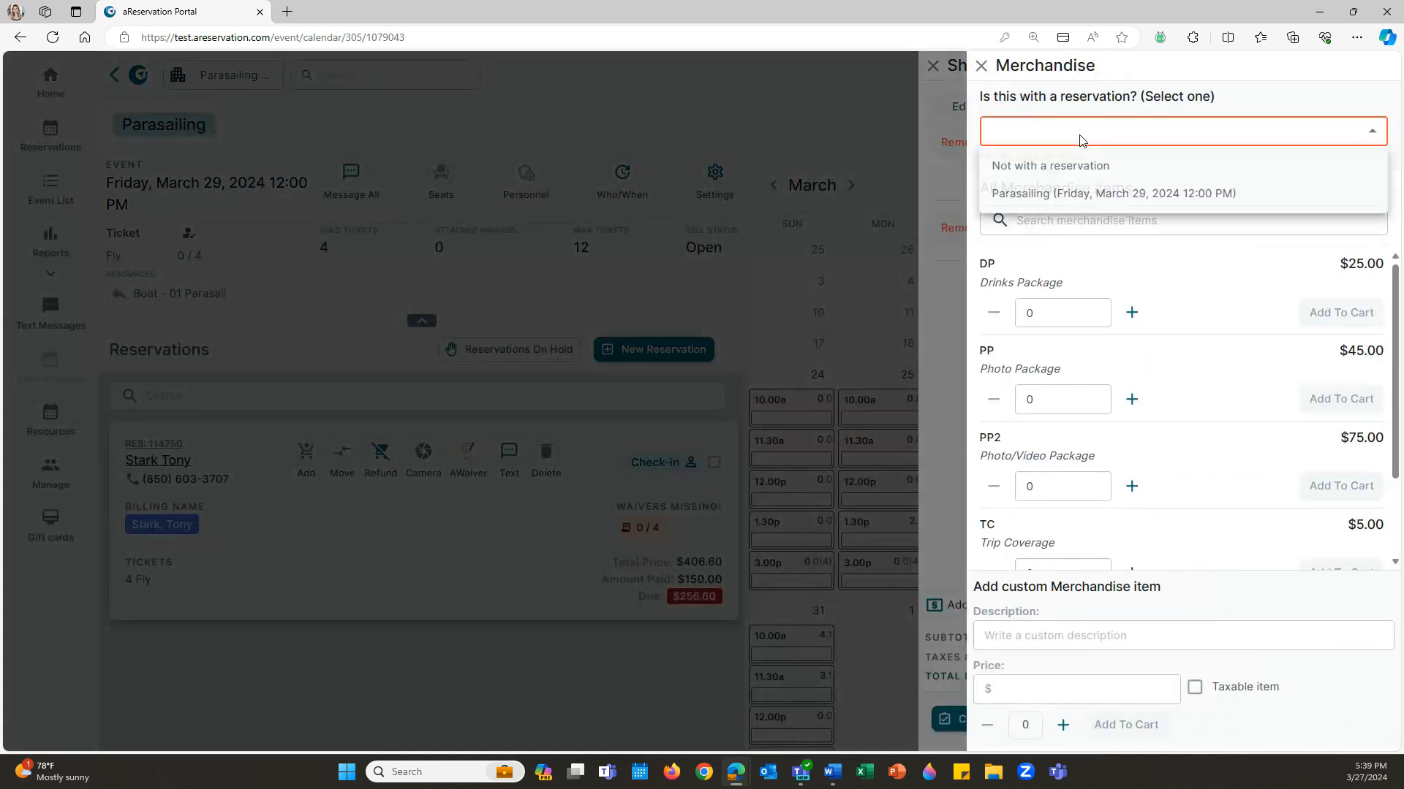
pyautogui.click(1108, 192)
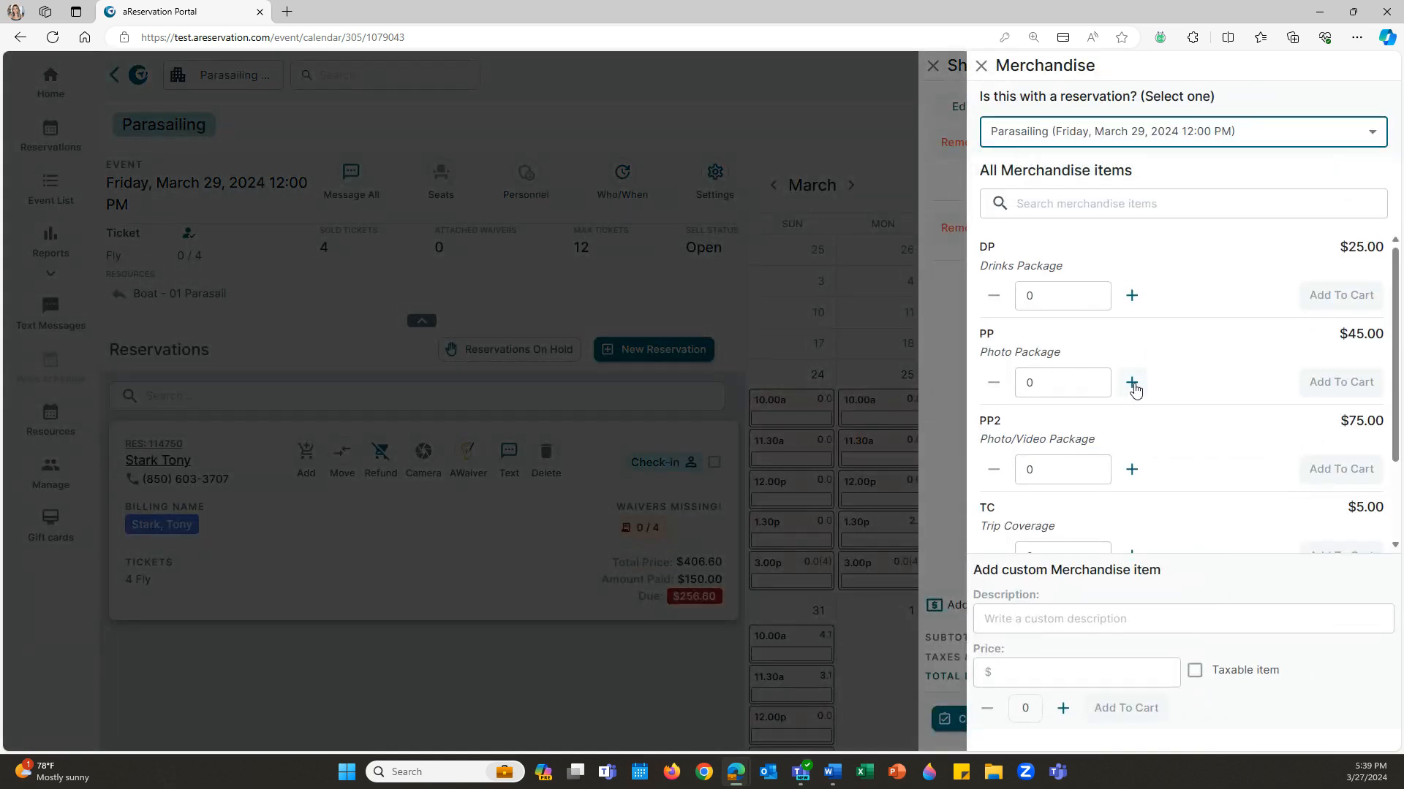
pyautogui.click(1133, 385)
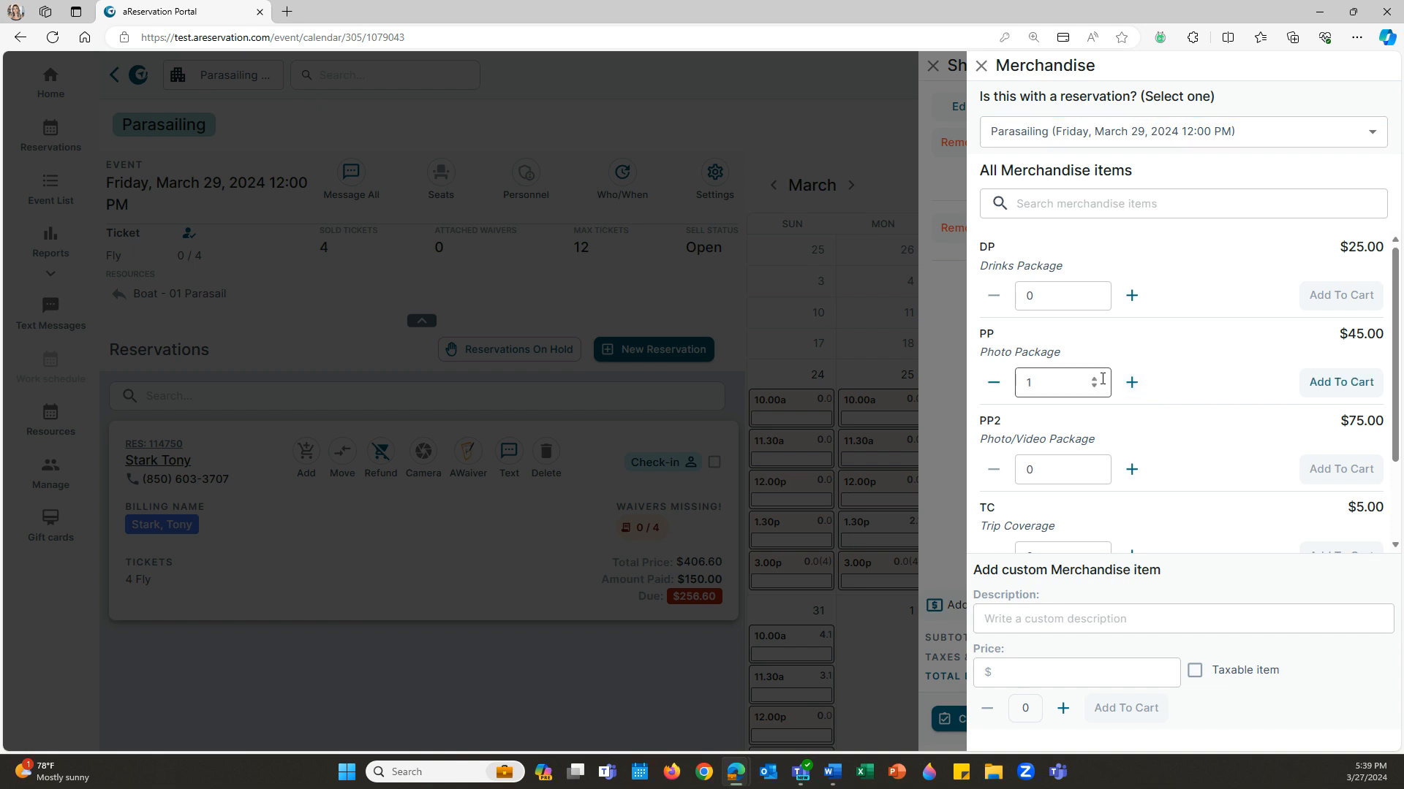
pyautogui.click(1340, 383)
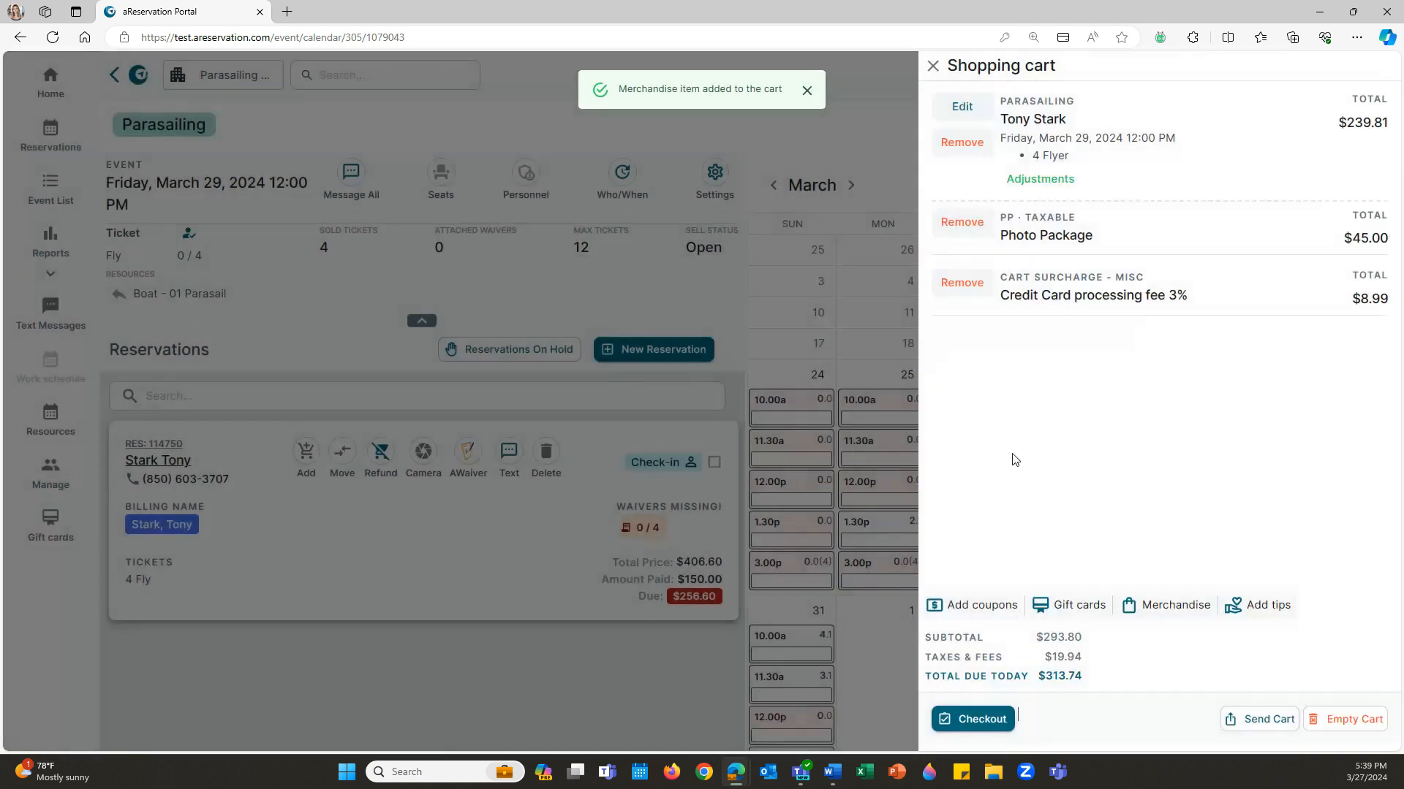
pyautogui.click(977, 719)
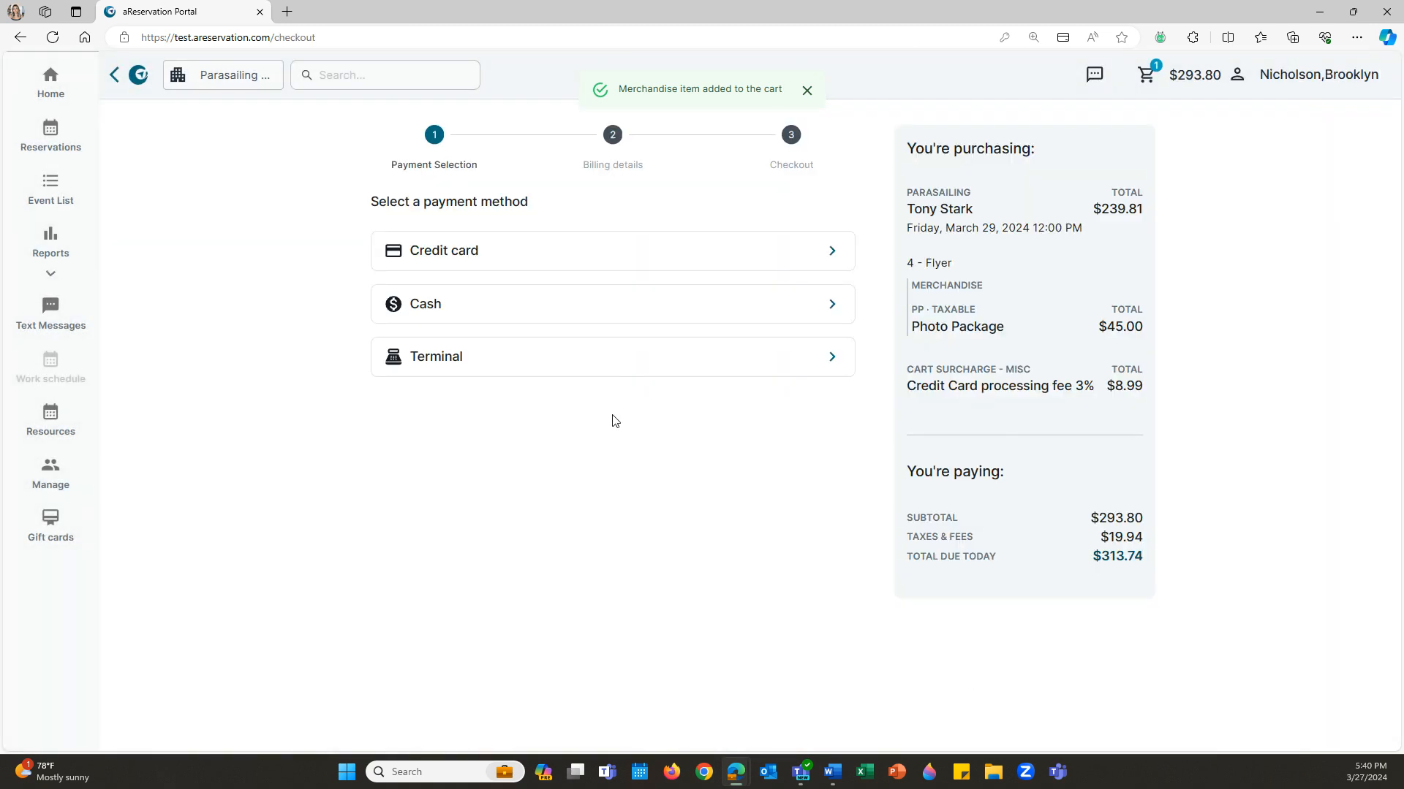
# - Pay the $313.74 by Terminal using the Demo Reader and process the payment
pyautogui.click(635, 373)
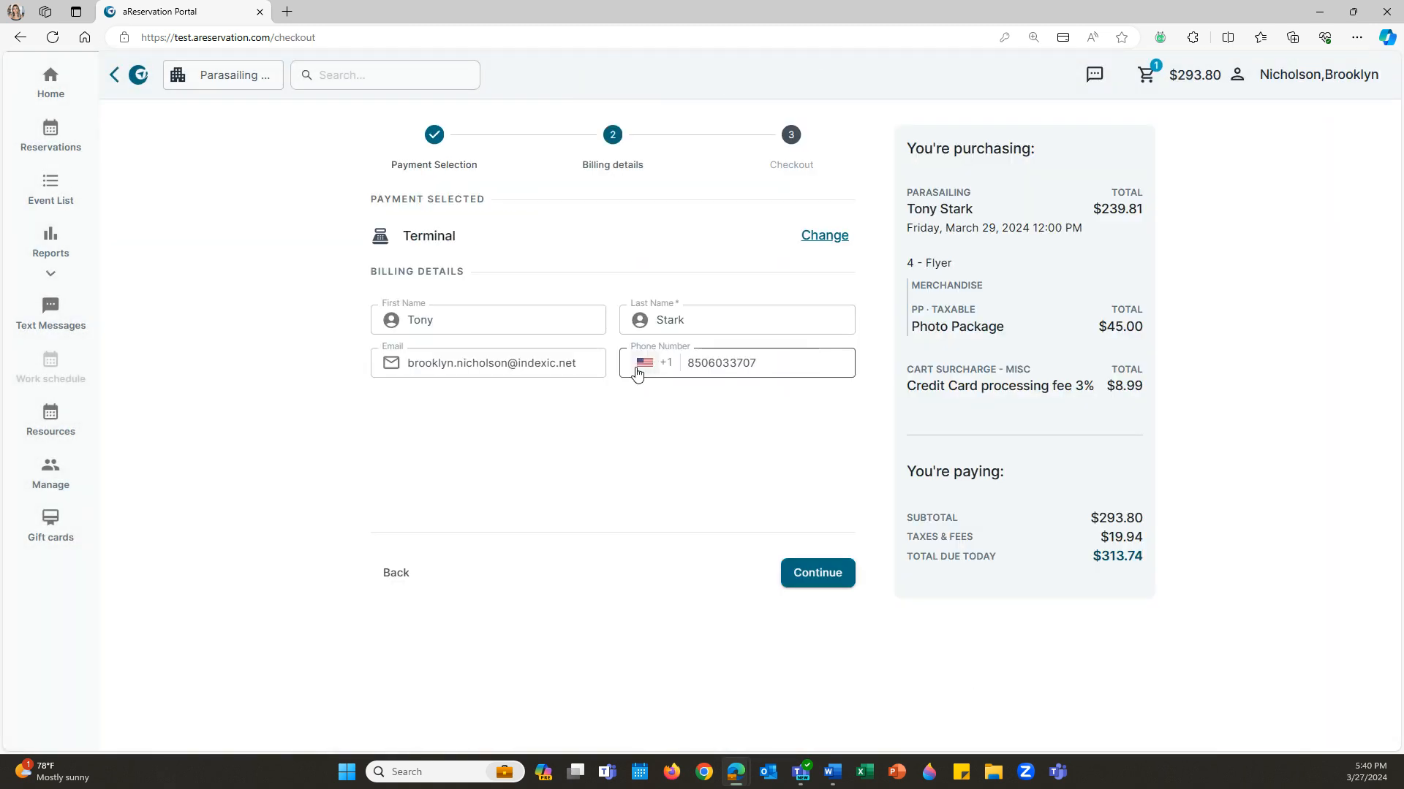
pyautogui.click(834, 573)
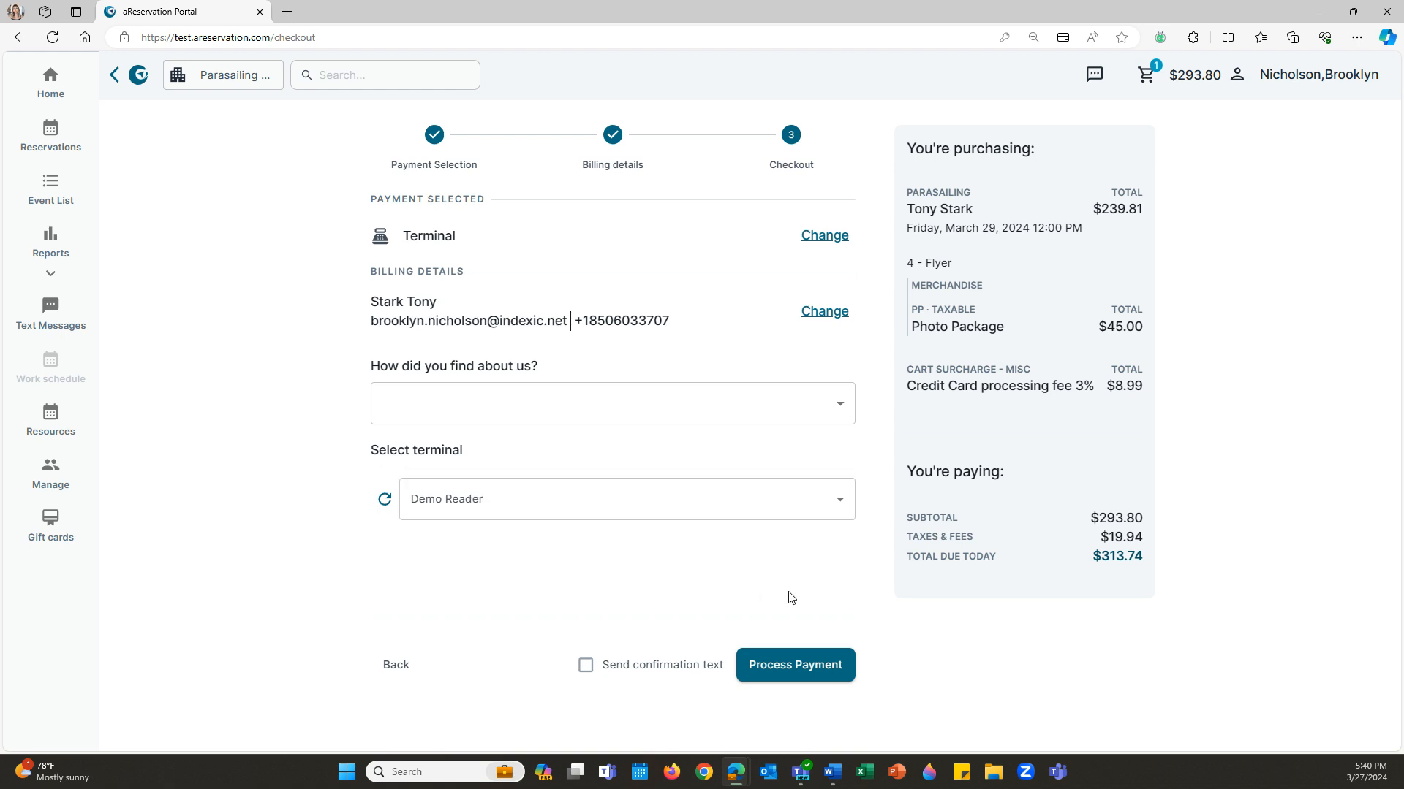
pyautogui.click(841, 669)
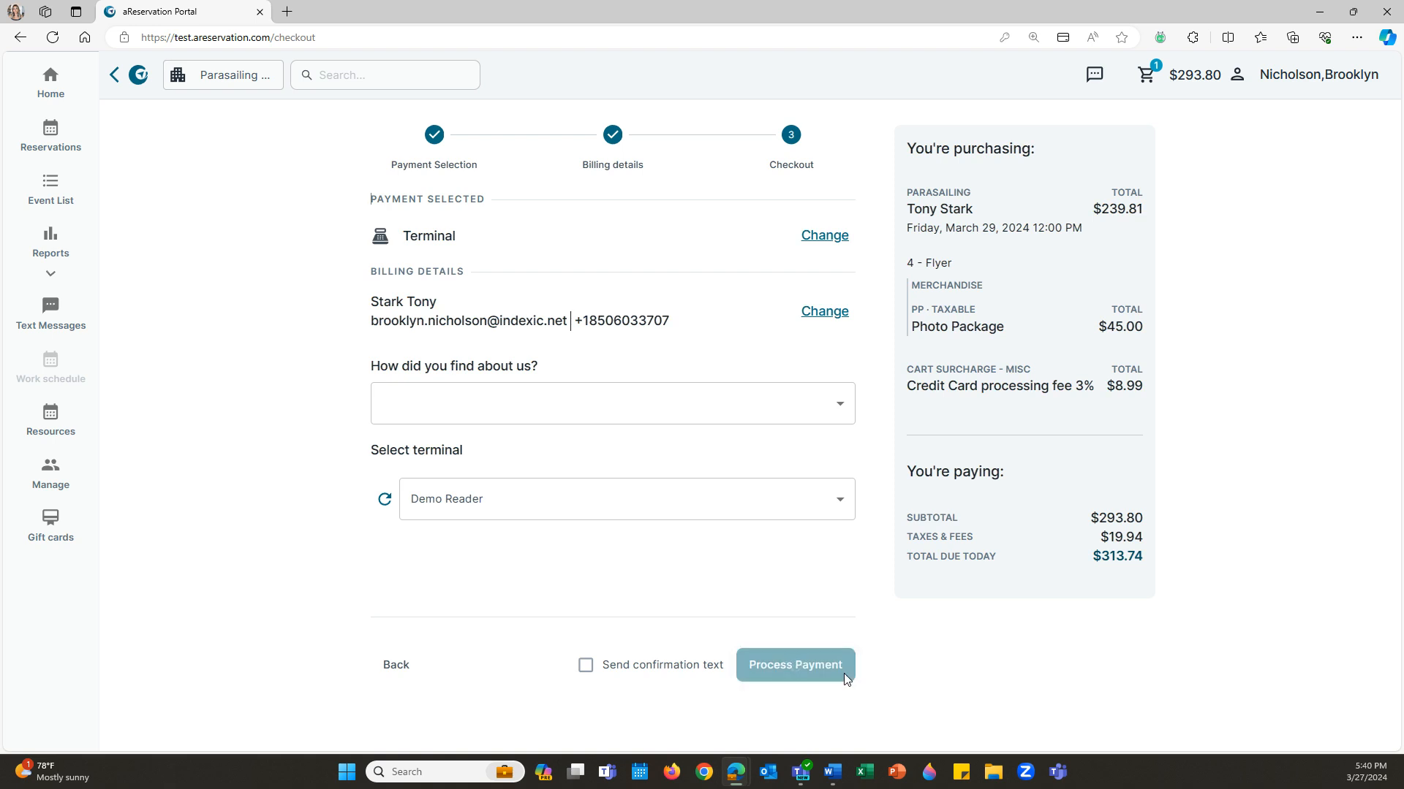